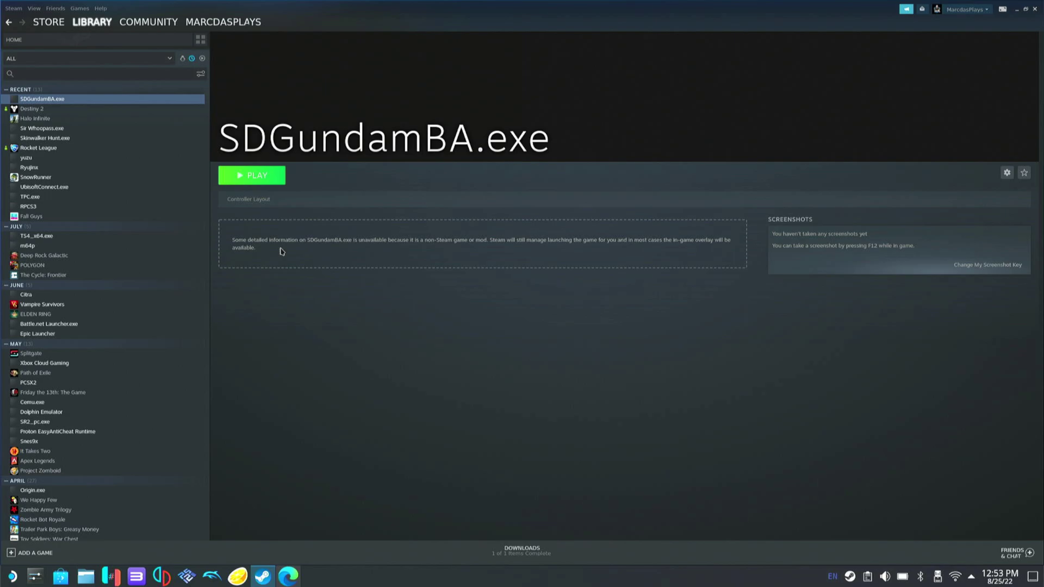
Test-launch SDGundamBA.exe, dismiss the missing Visual C++ Runtime error, and minimize Steam.
click(268, 180)
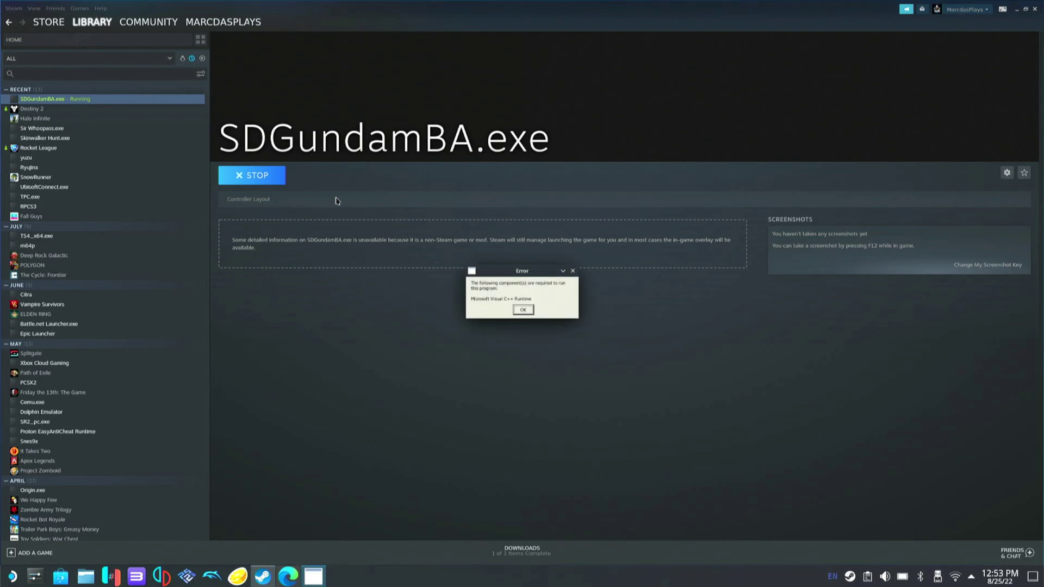
click(524, 310)
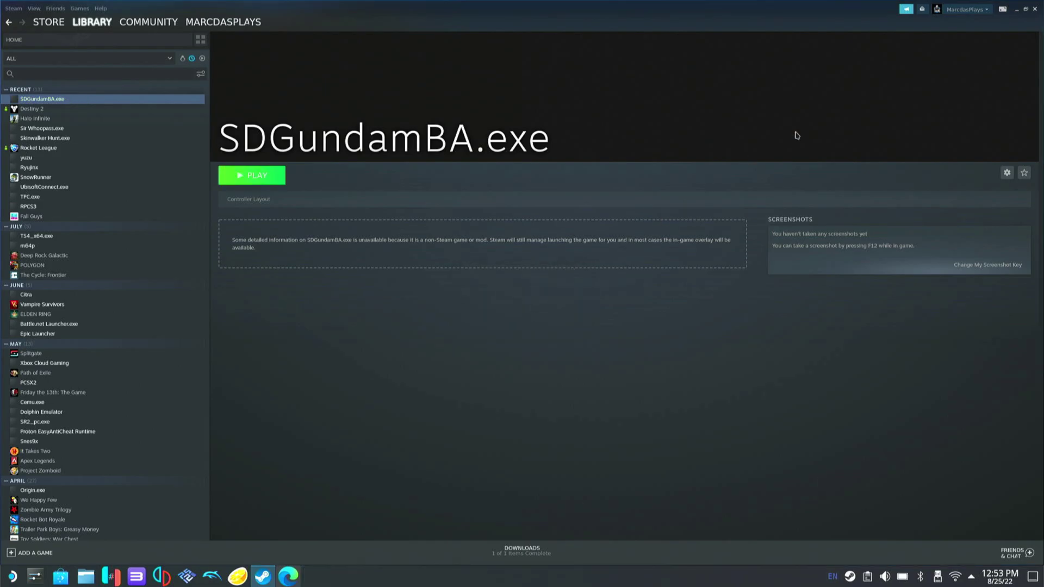
click(1016, 9)
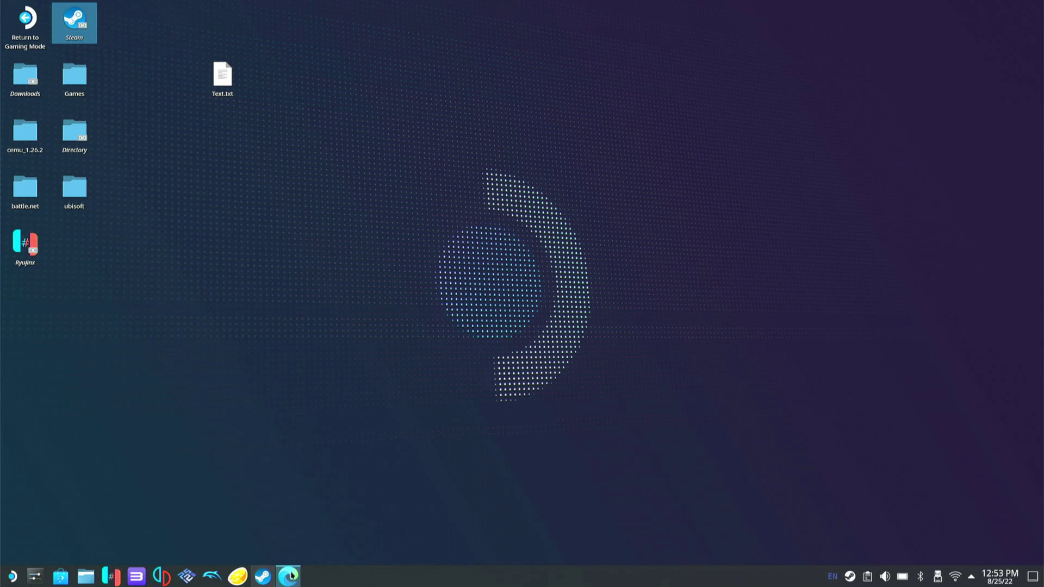
Download the X86 and X64 installers from the latest Visual C++ Redistributable downloads page.
click(297, 525)
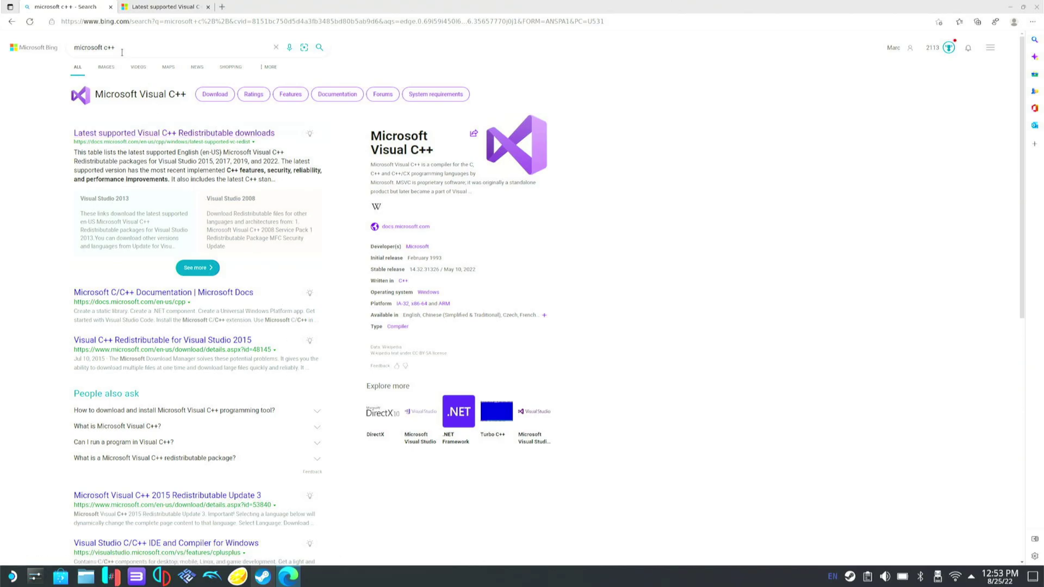
click(136, 134)
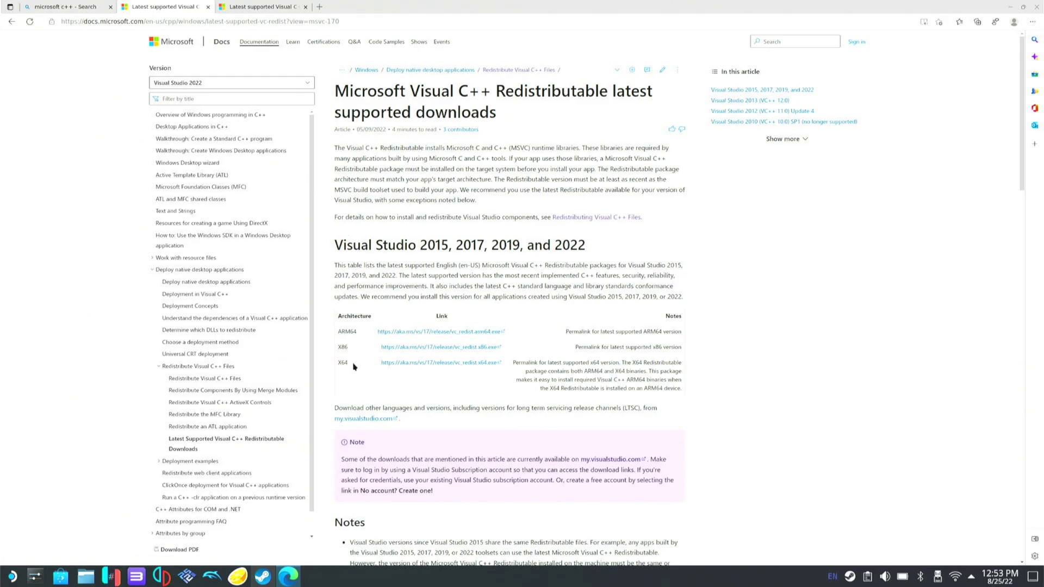
click(394, 351)
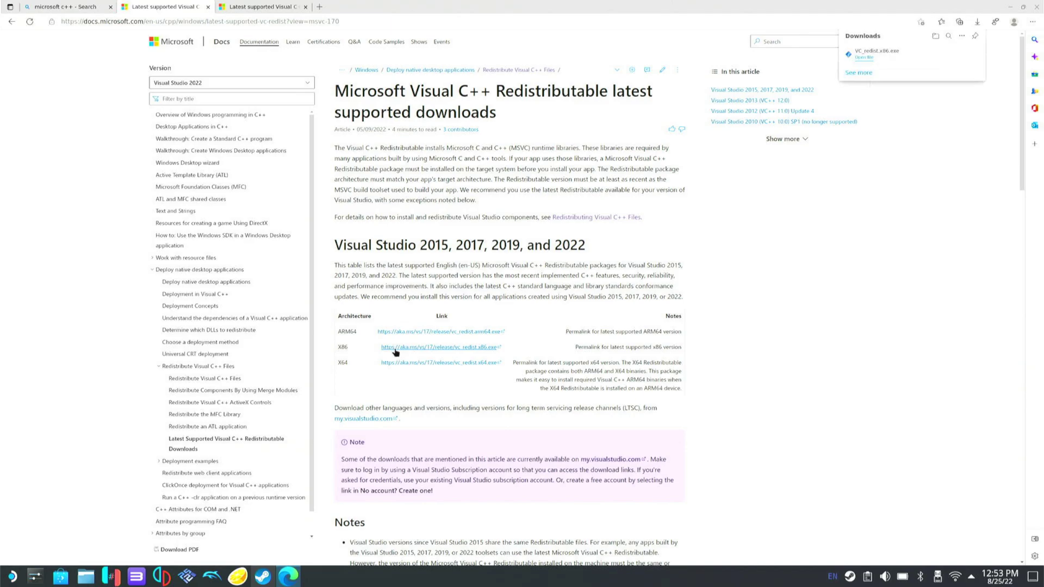
click(426, 364)
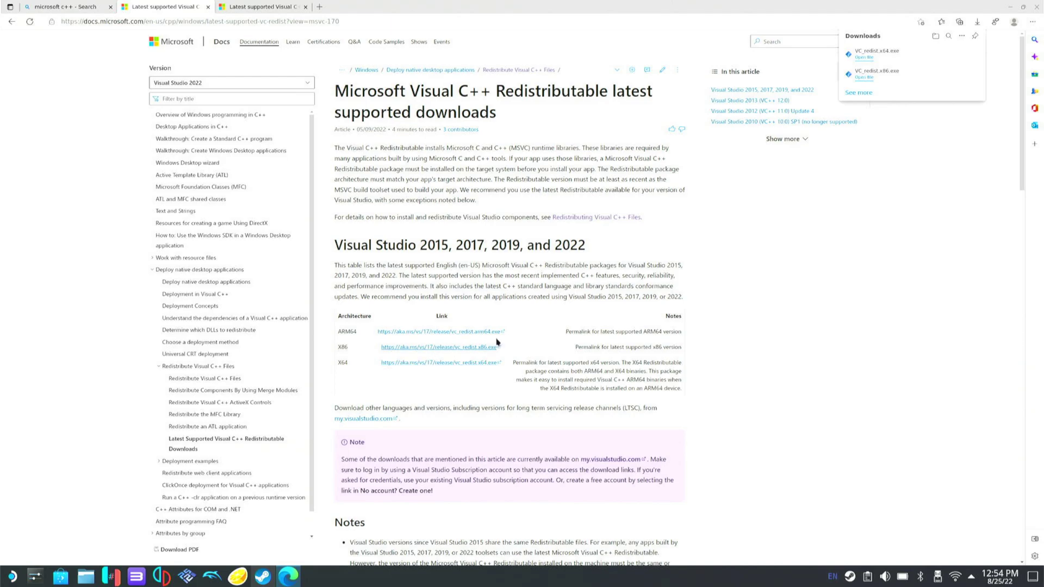
Check the installers in the Downloads folder, then bring the Steam library back.
click(934, 37)
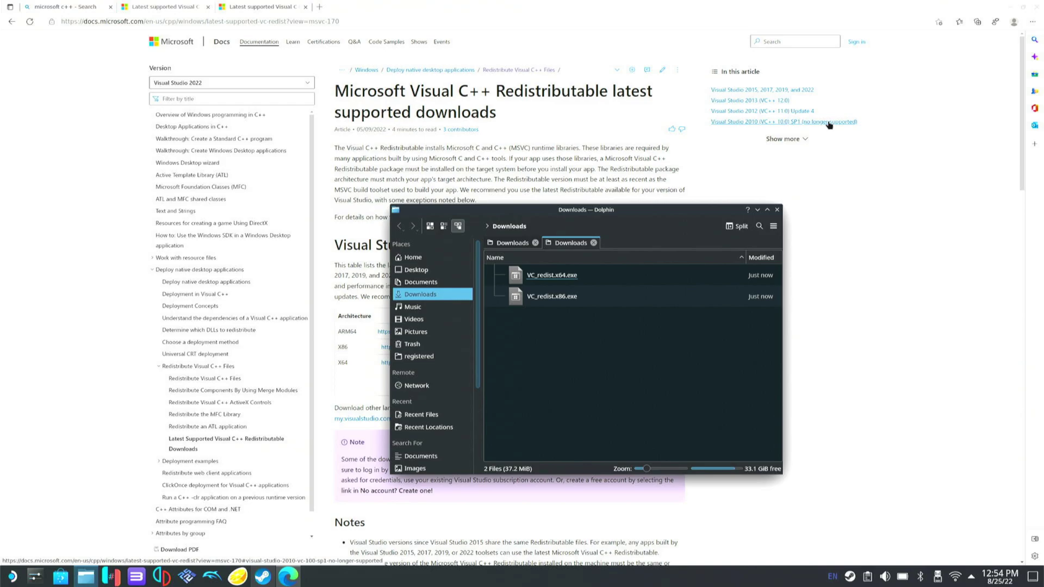
click(1010, 8)
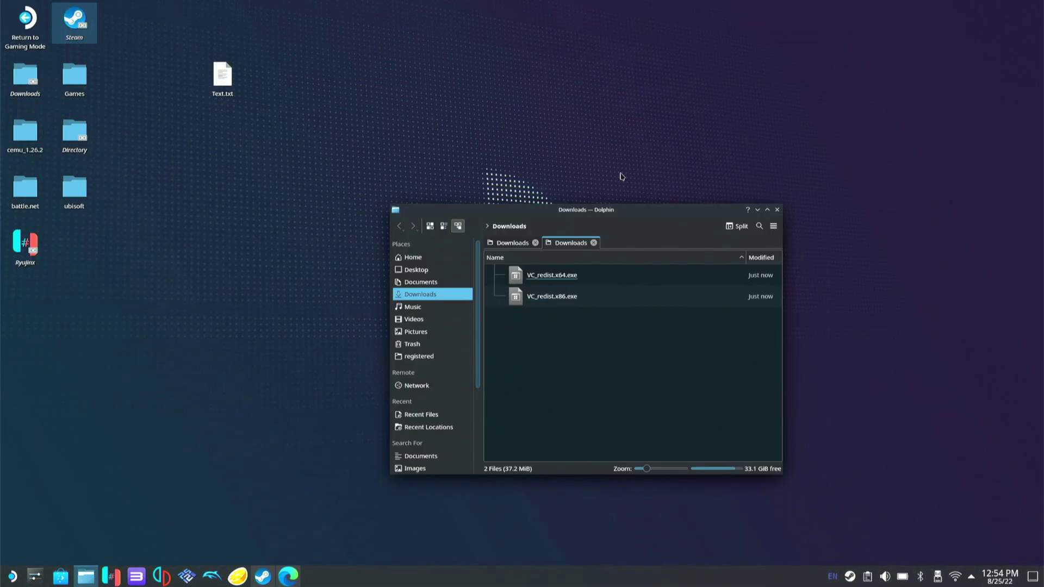
click(263, 576)
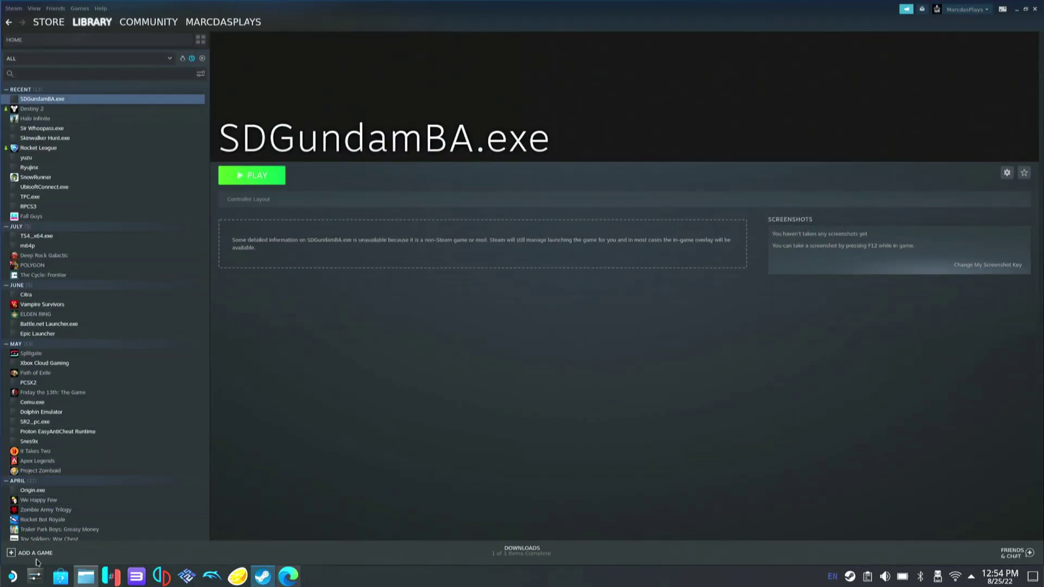
Start adding a non-Steam game and browse all file types from the root folder.
click(37, 555)
click(44, 524)
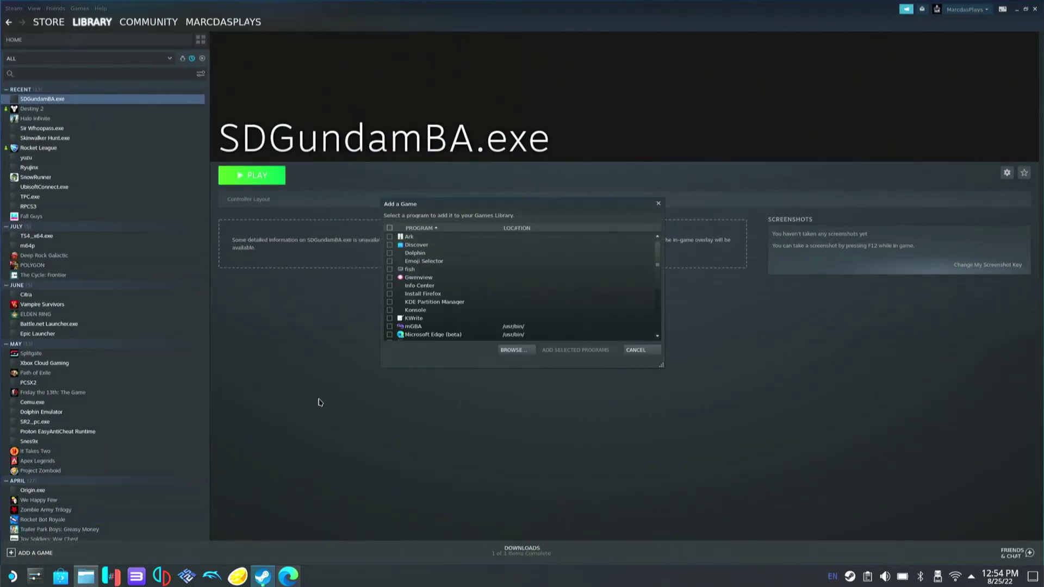
click(513, 351)
click(496, 348)
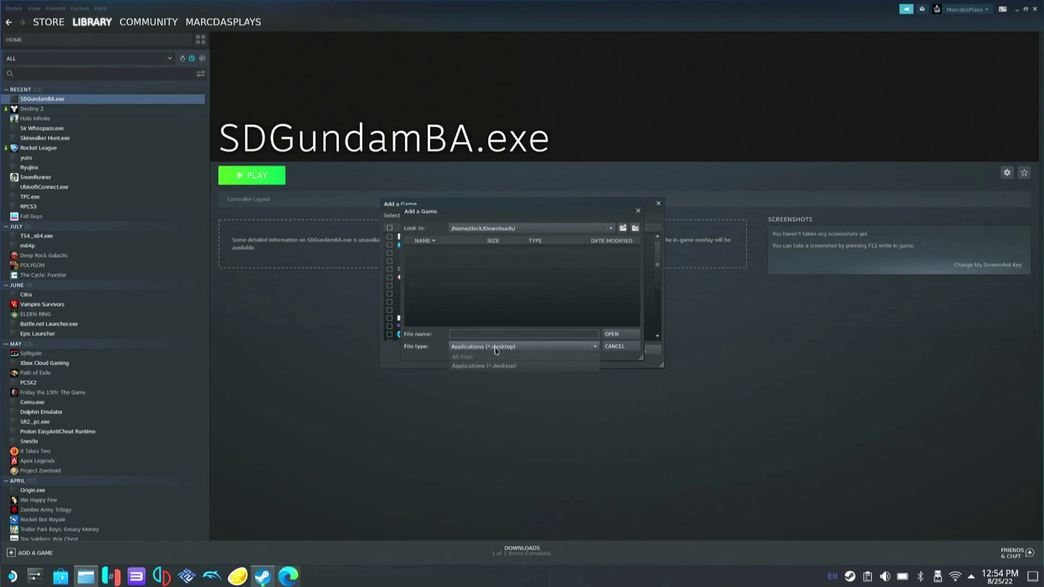
click(481, 357)
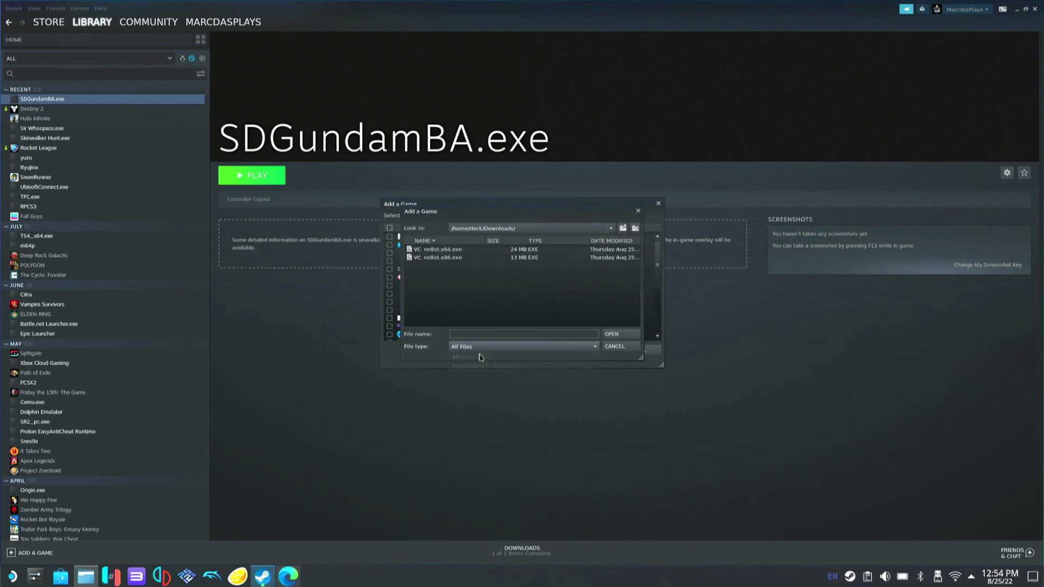
click(538, 231)
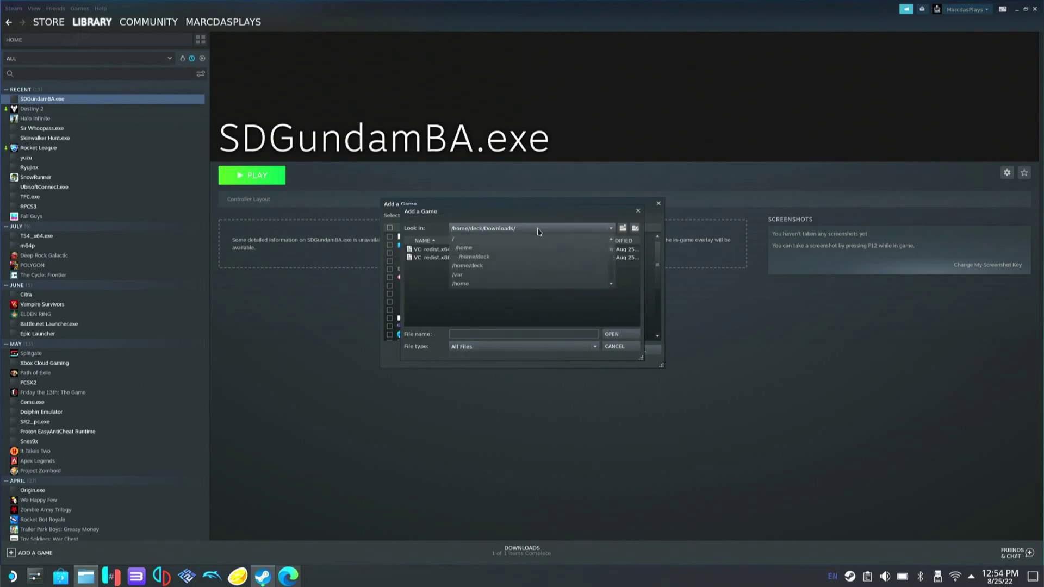
click(496, 242)
Add VC_redist.x64.exe from /home/deck/Downloads to the library as a non-Steam game.
double_click(430, 292)
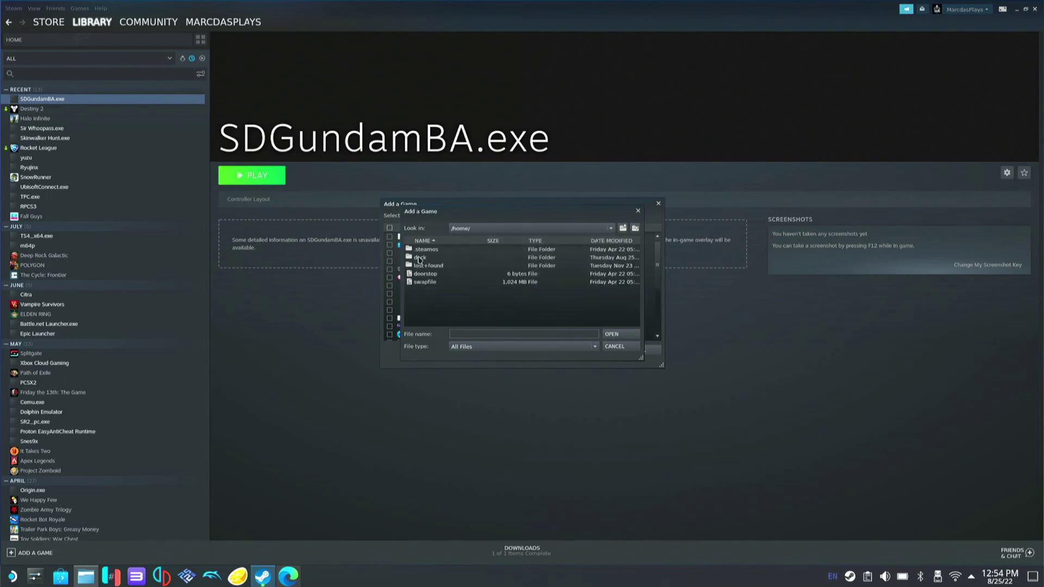
double_click(419, 258)
drag(637, 262, 636, 277)
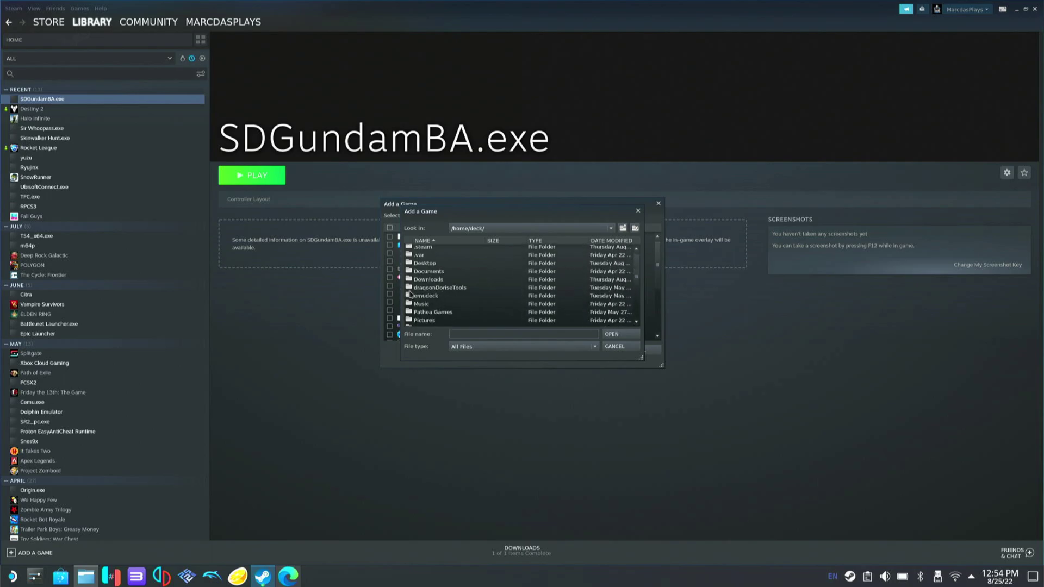
double_click(424, 280)
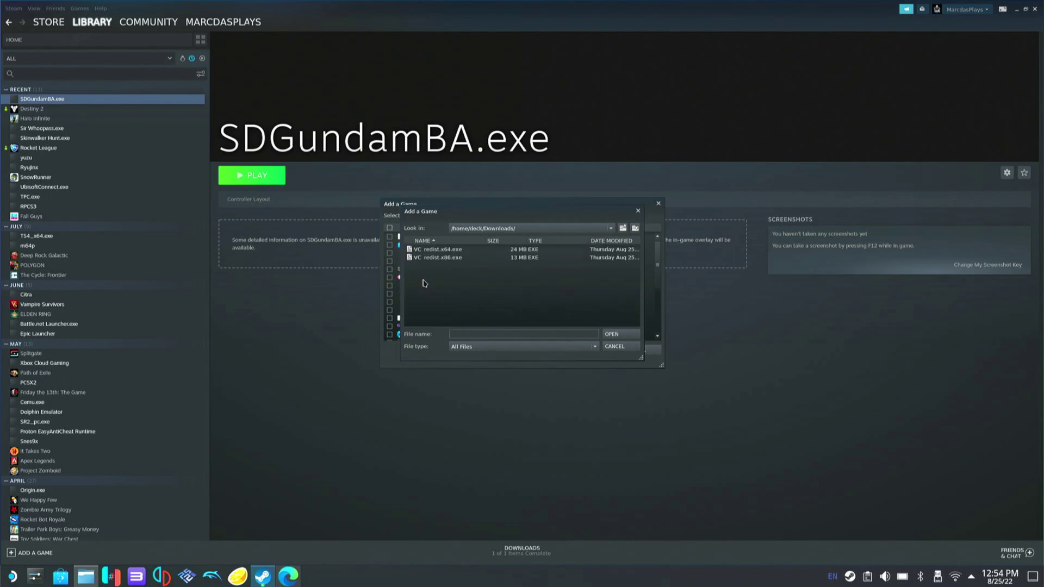
click(453, 251)
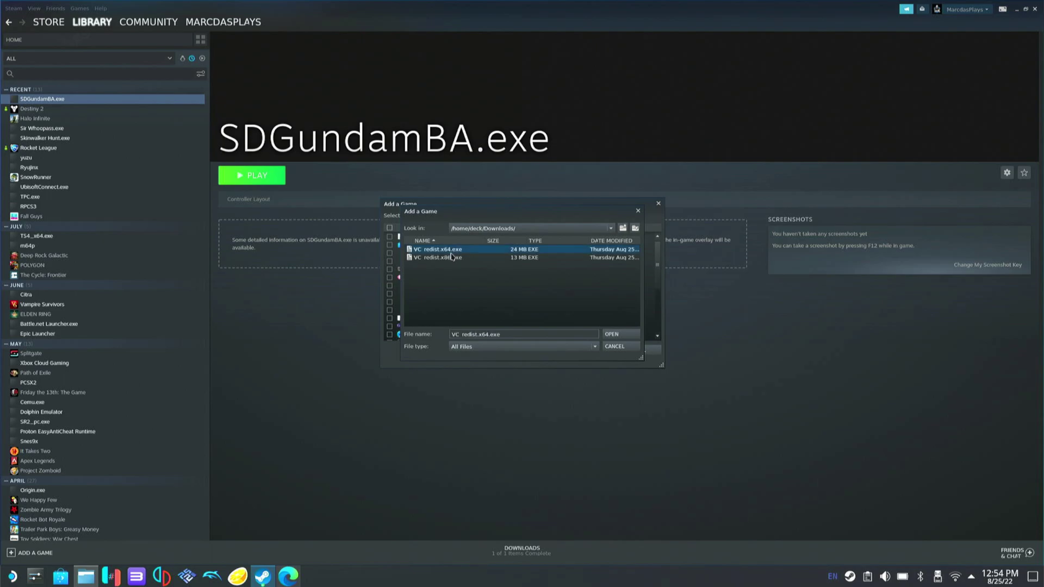
click(607, 335)
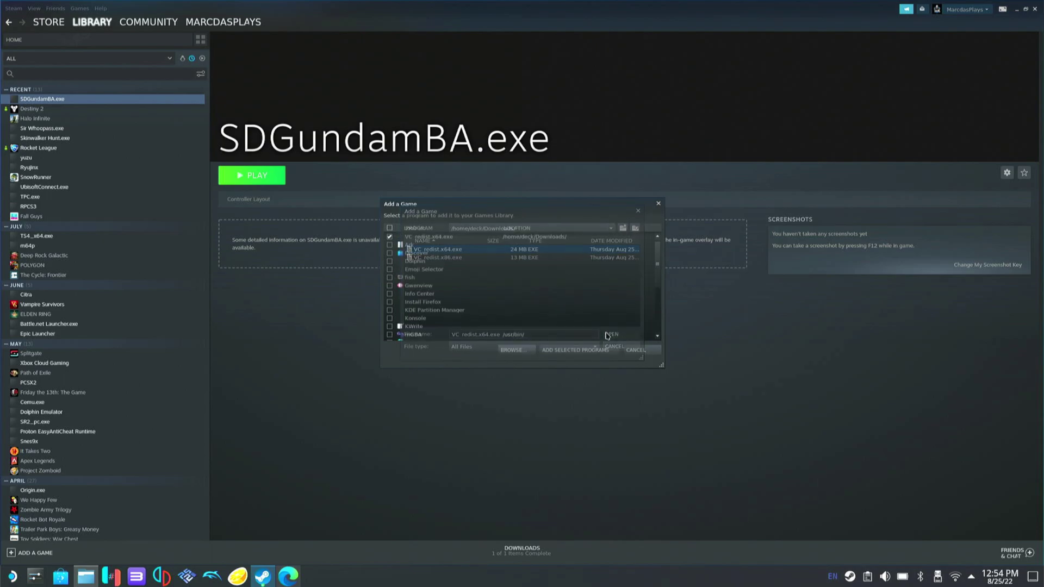
click(571, 351)
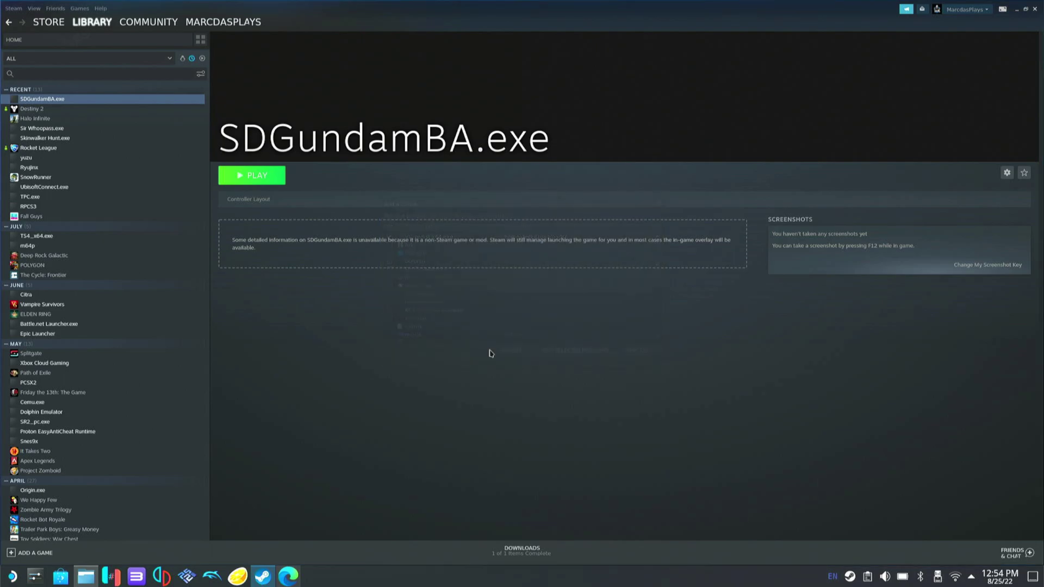
Sort the library alphabetically and add VC_redist.x86.exe as a non-Steam game too.
click(192, 60)
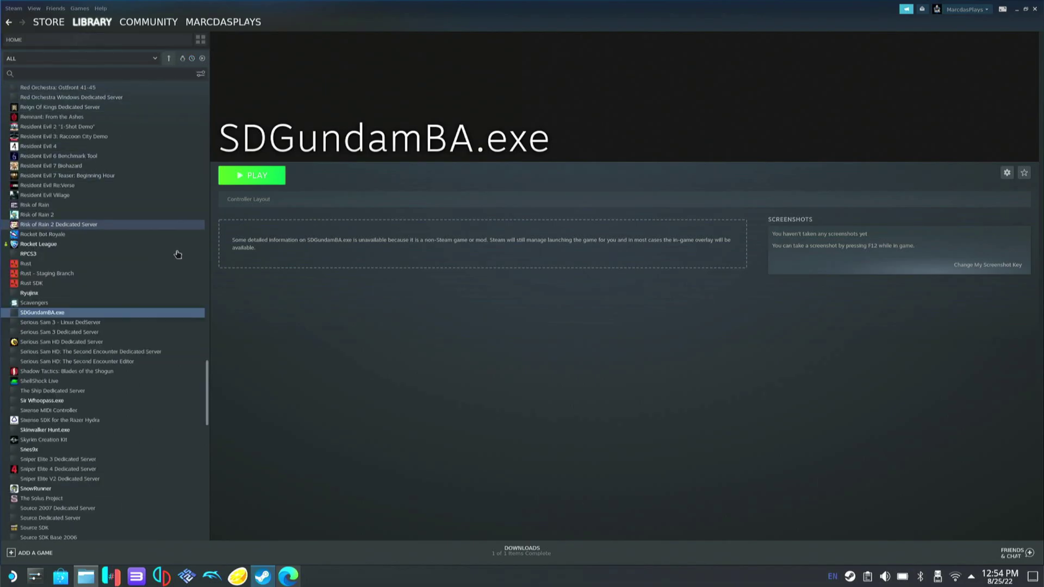
drag(208, 414, 213, 493)
scroll(210, 494, down, 4)
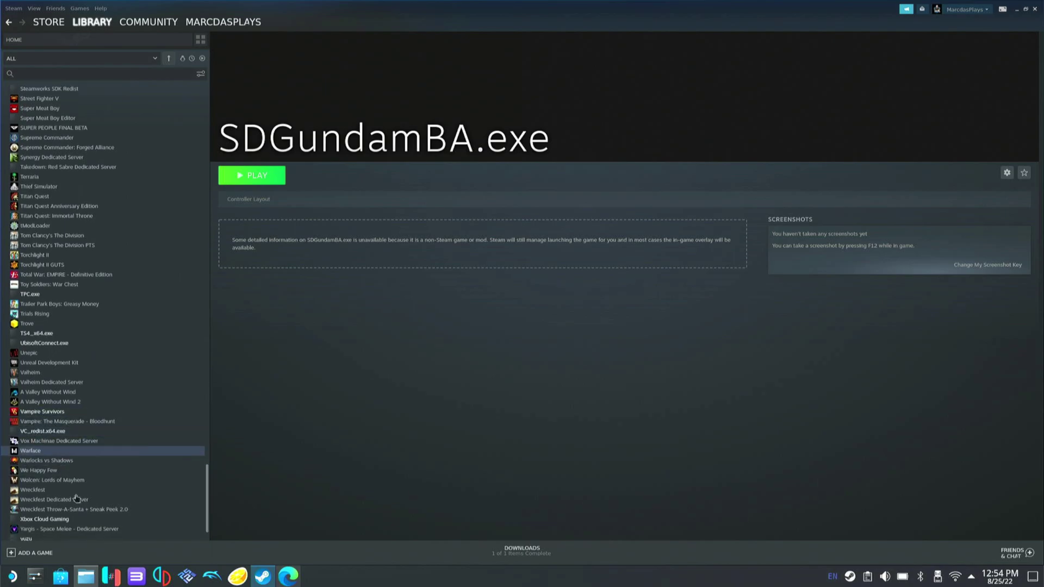
click(41, 553)
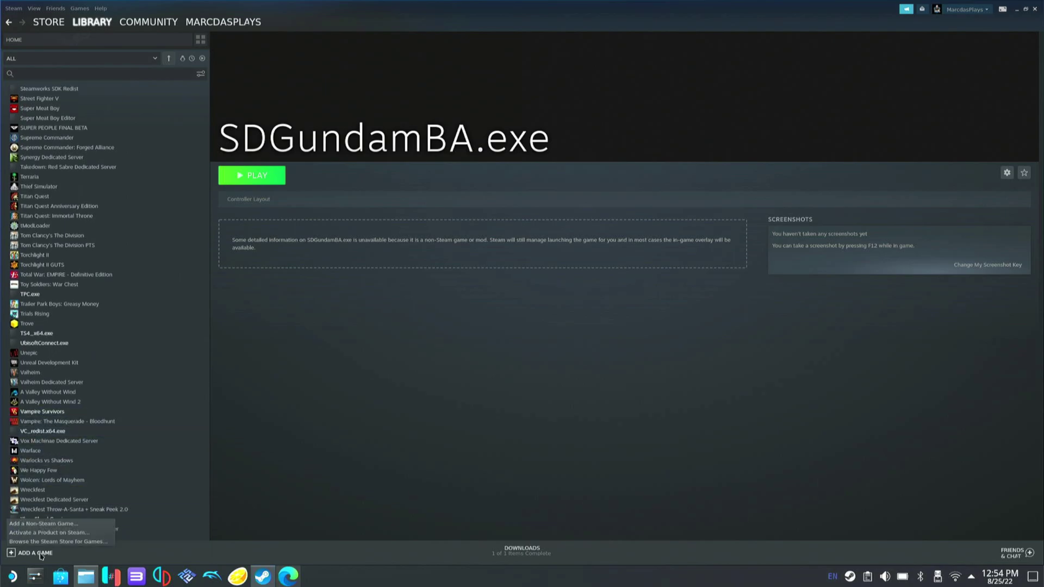
click(50, 524)
click(514, 349)
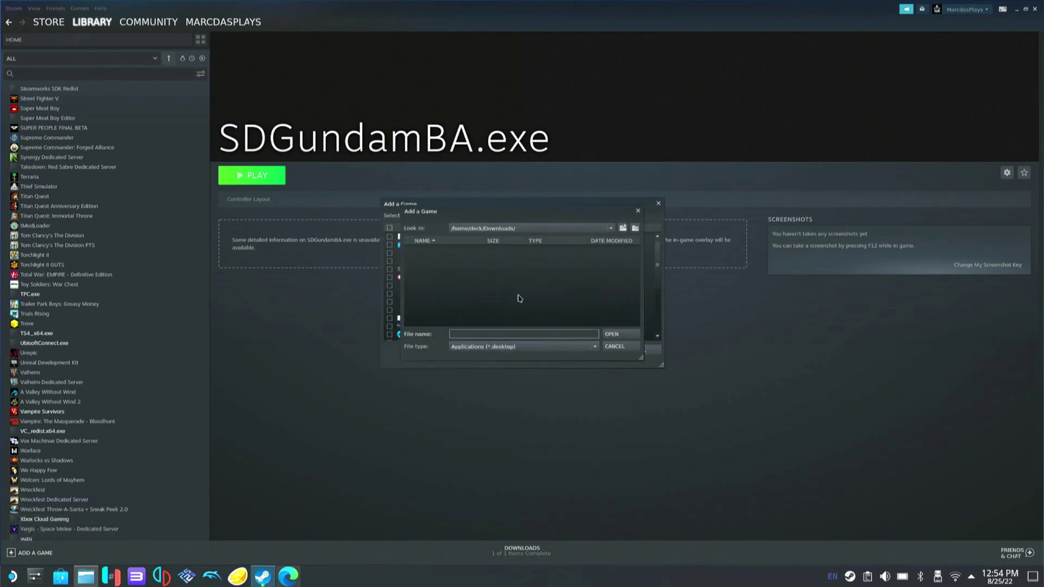
click(495, 347)
click(492, 355)
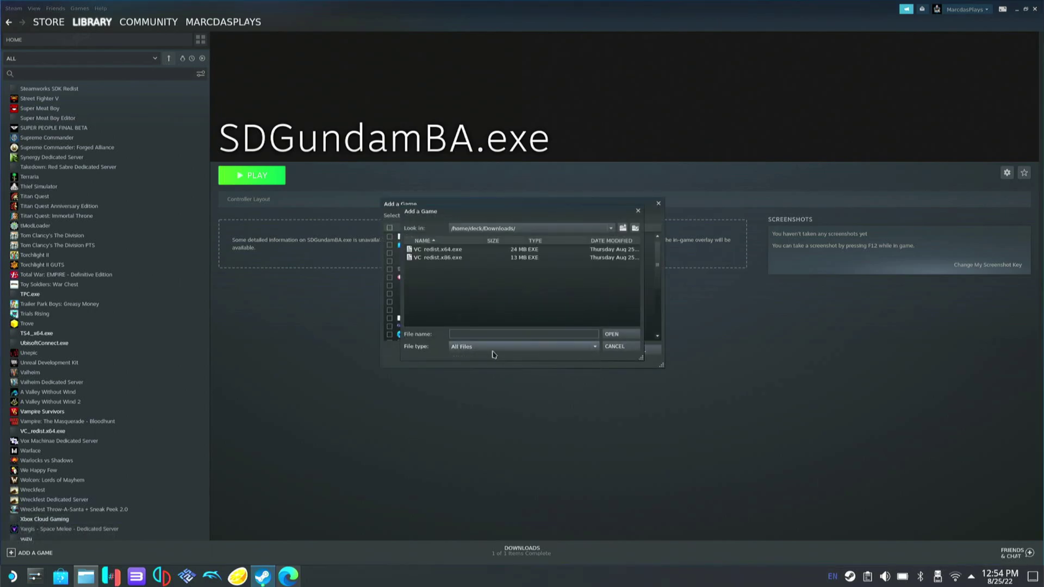
click(458, 258)
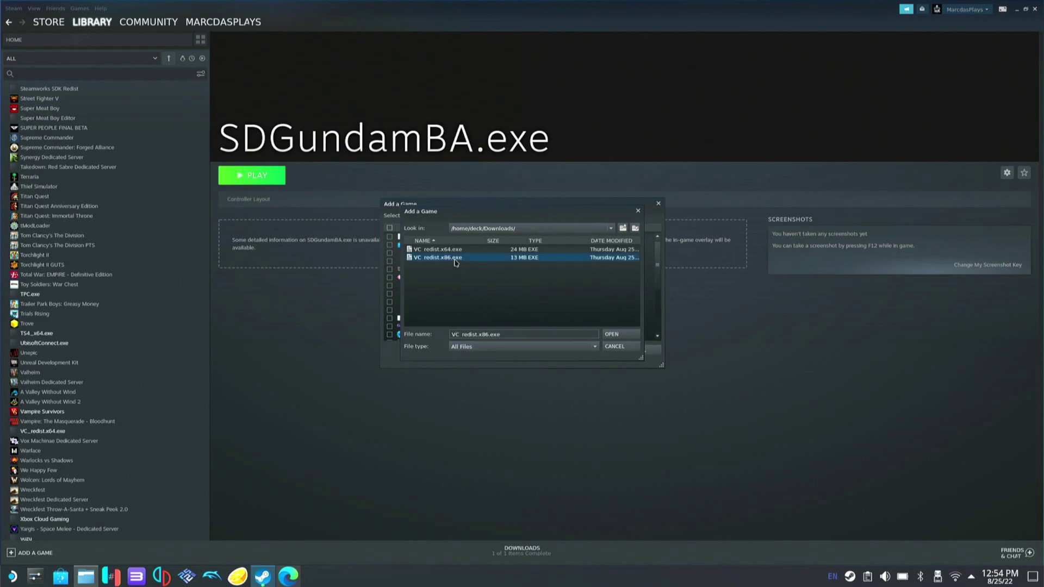
click(609, 335)
click(580, 350)
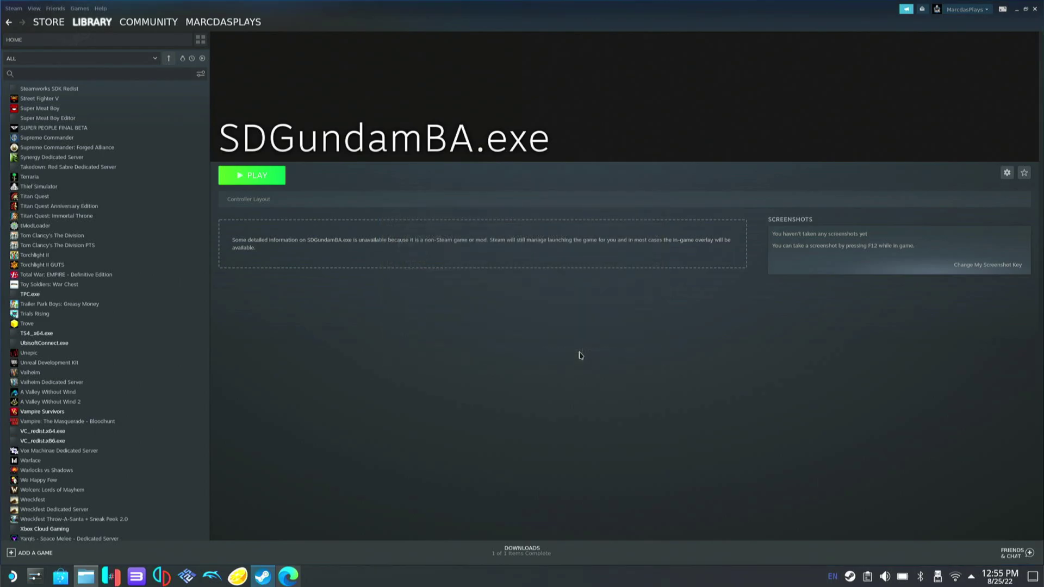
Force Proton Experimental as the compatibility tool for VC_redist.x64.exe.
right_click(47, 433)
click(65, 483)
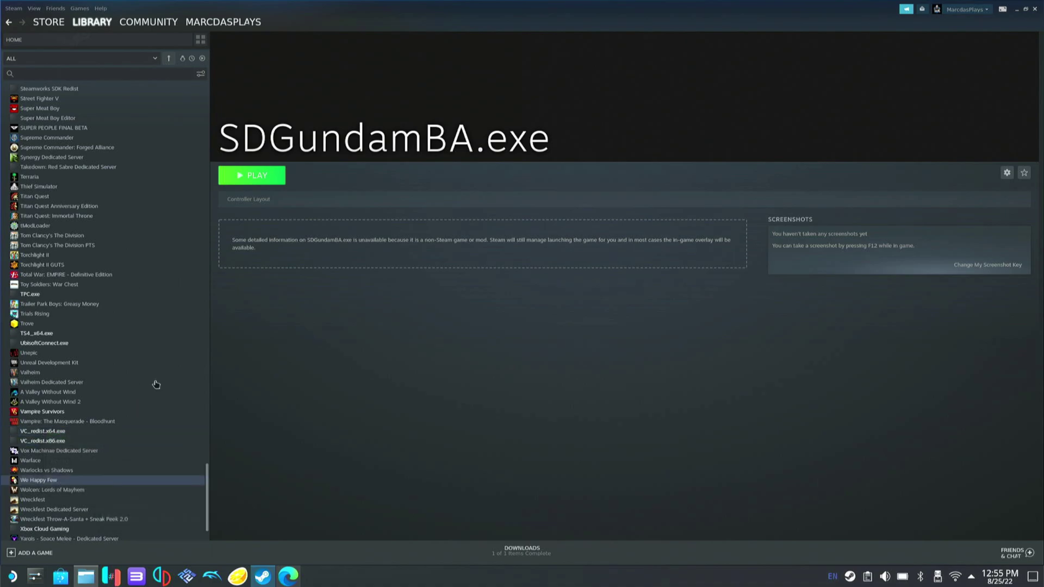
click(383, 209)
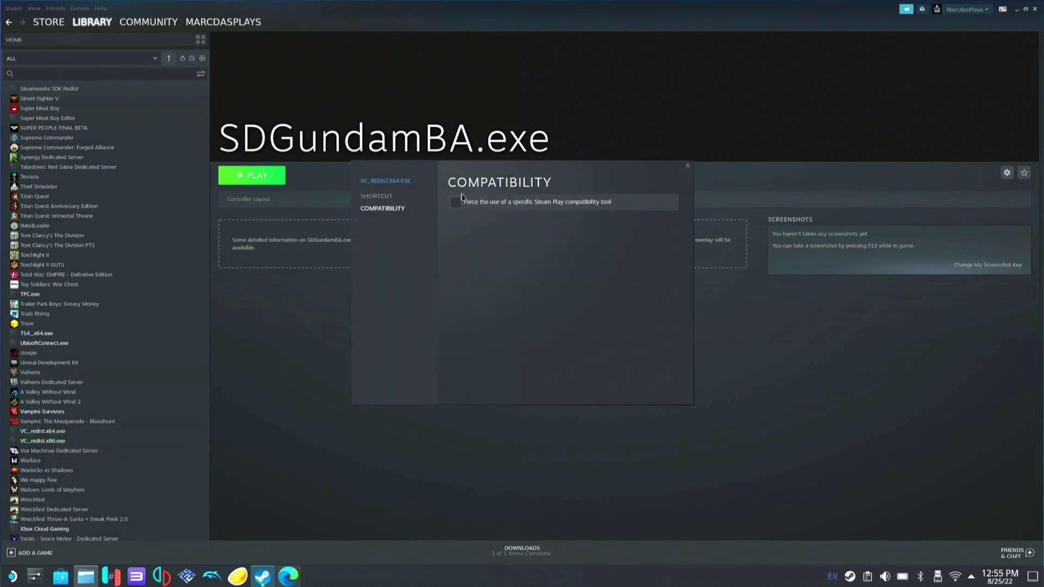
click(456, 202)
click(475, 224)
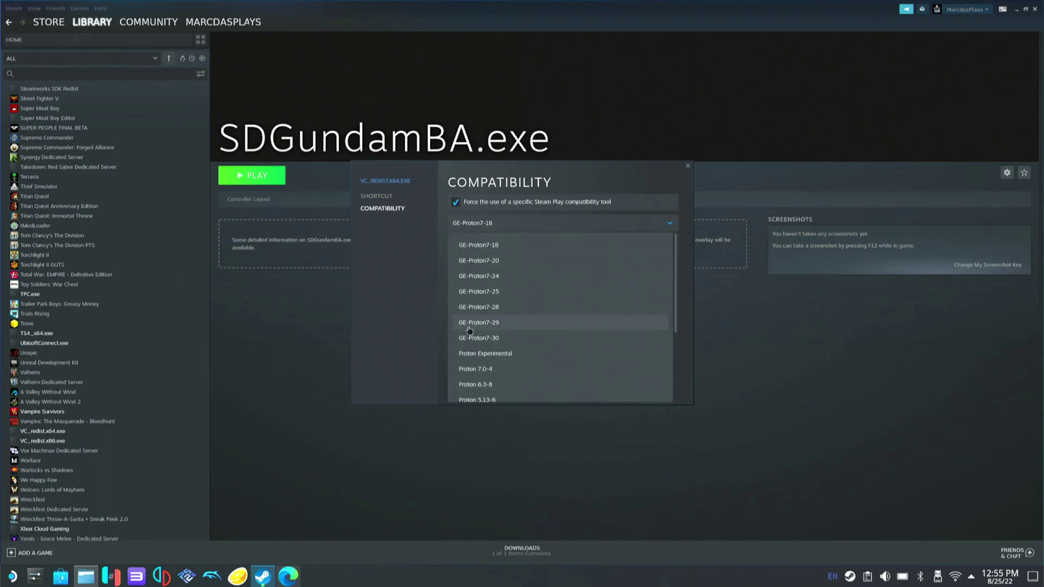
click(477, 353)
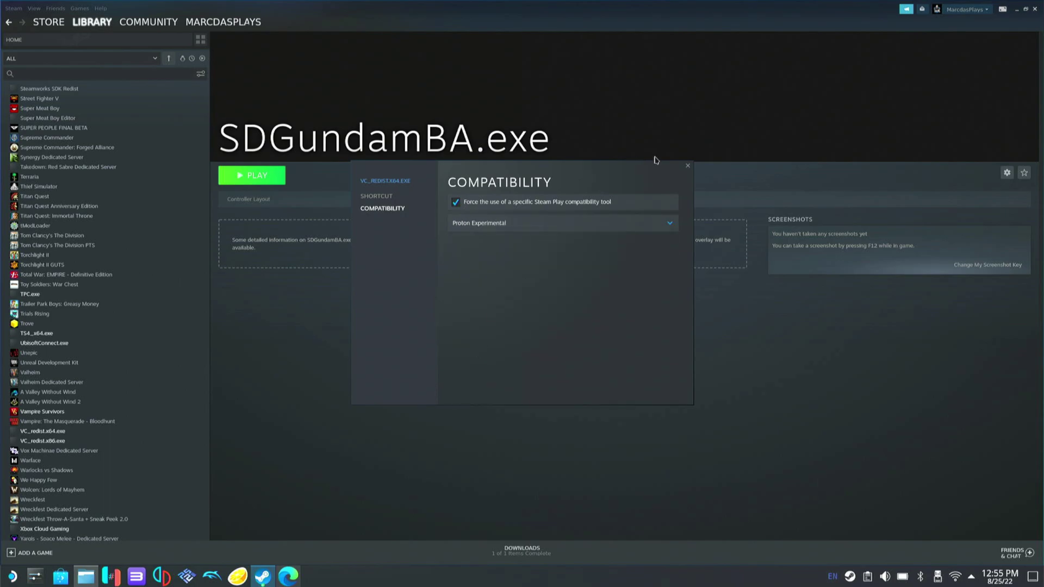
click(689, 166)
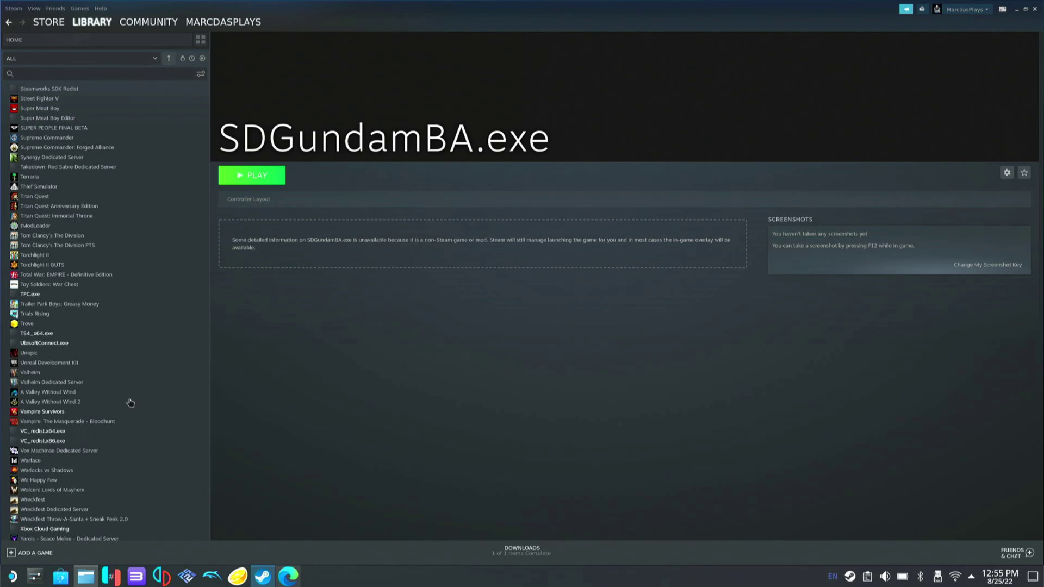
Force Proton Experimental as the compatibility tool for VC_redist.x86.exe.
right_click(54, 443)
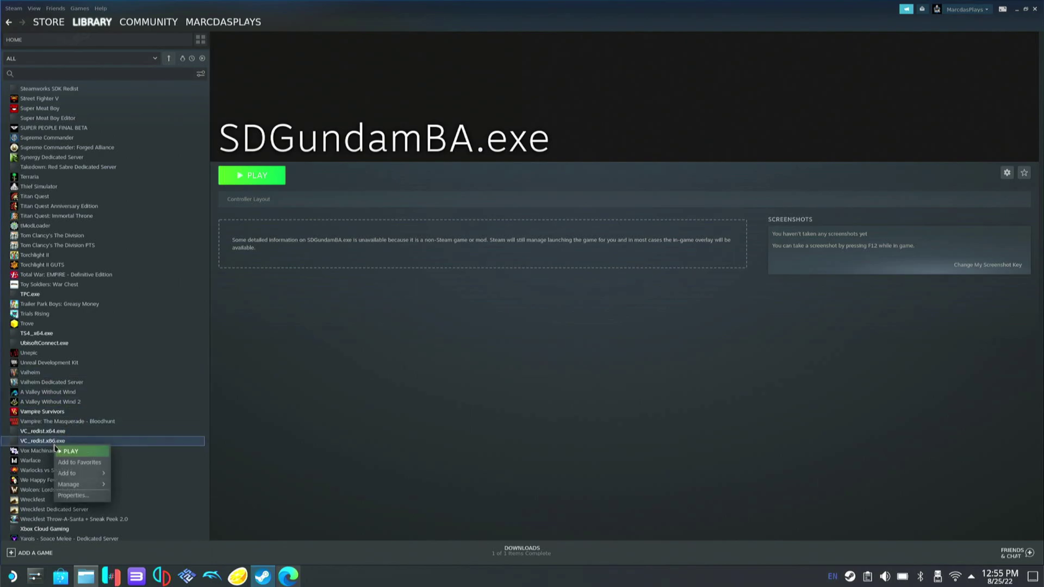
click(77, 496)
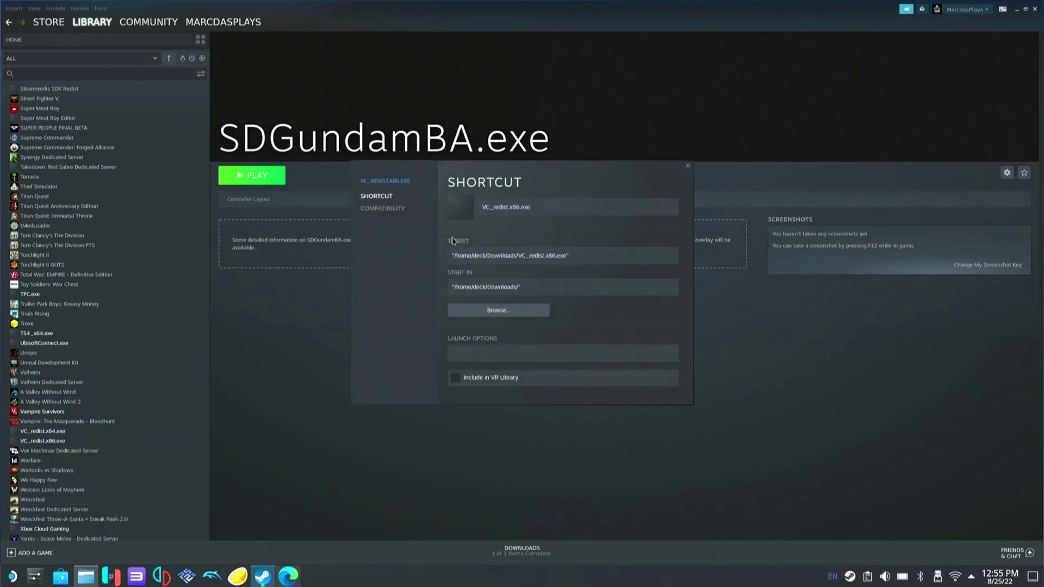
click(408, 210)
click(469, 205)
click(472, 226)
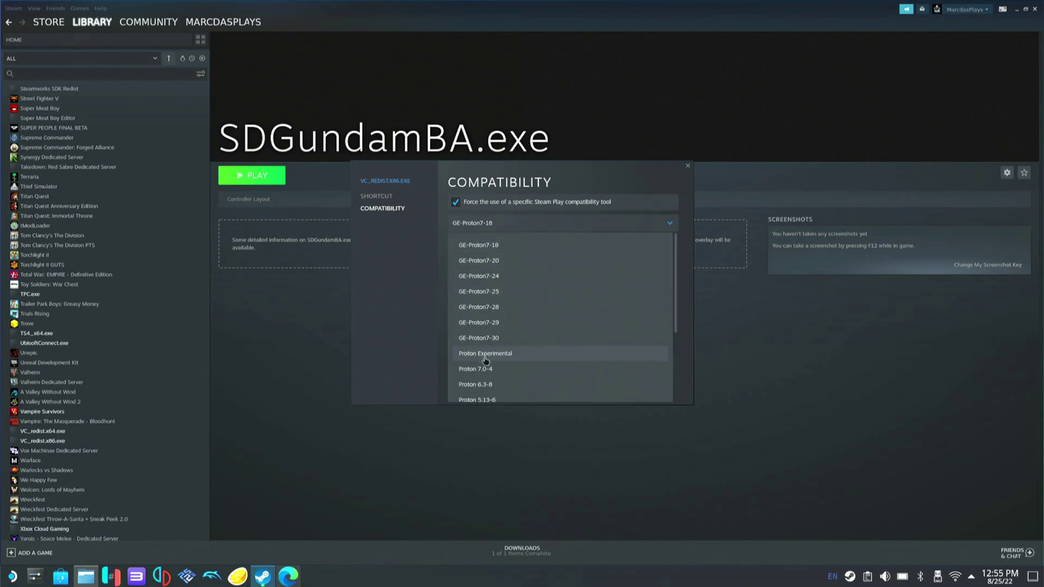
click(484, 355)
click(687, 165)
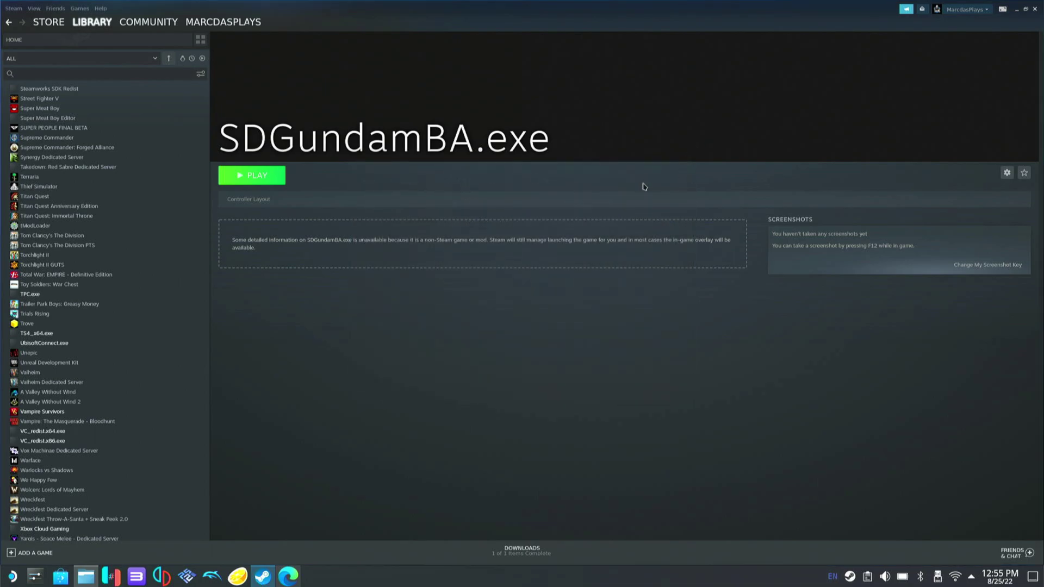
click(54, 422)
Run VC_redist.x64.exe, accept the license, and install the x64 redistributable.
click(55, 432)
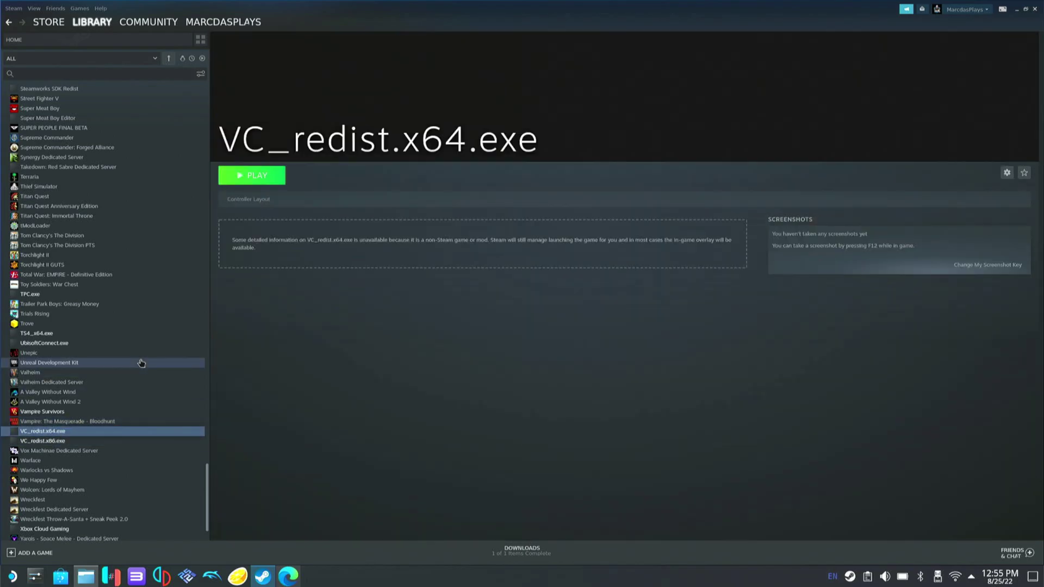
click(255, 175)
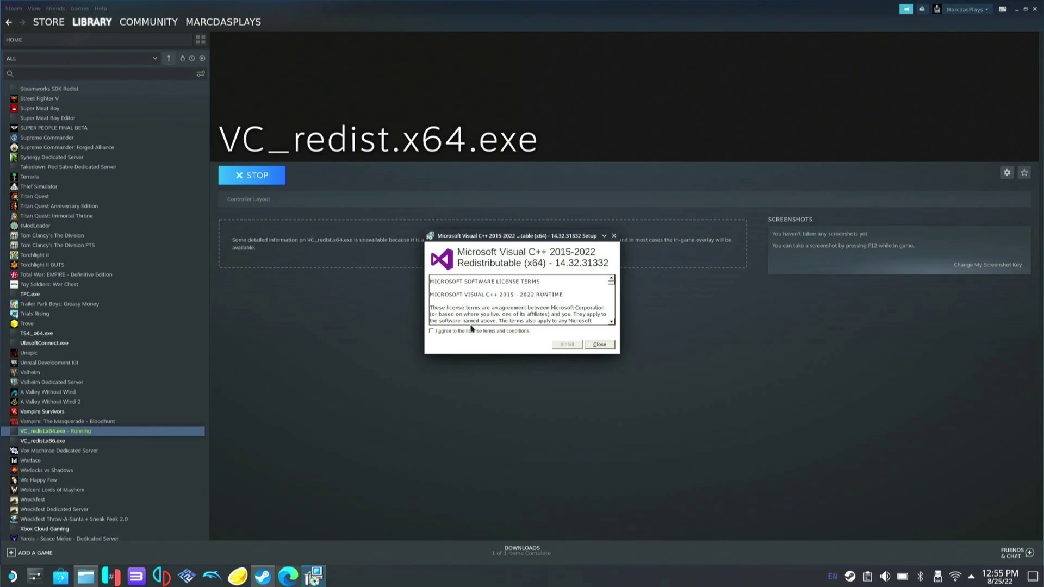
click(470, 334)
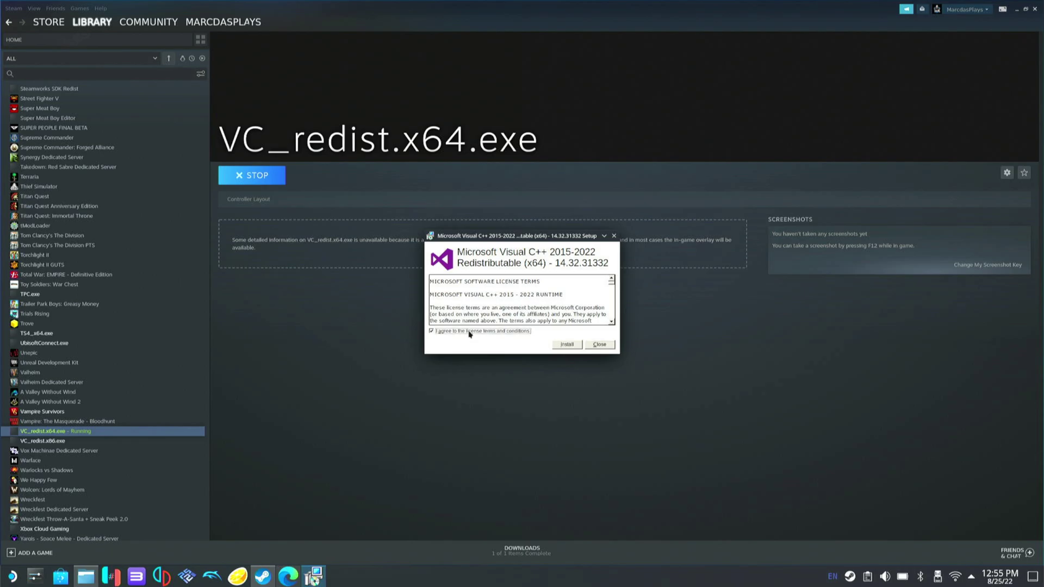
click(553, 344)
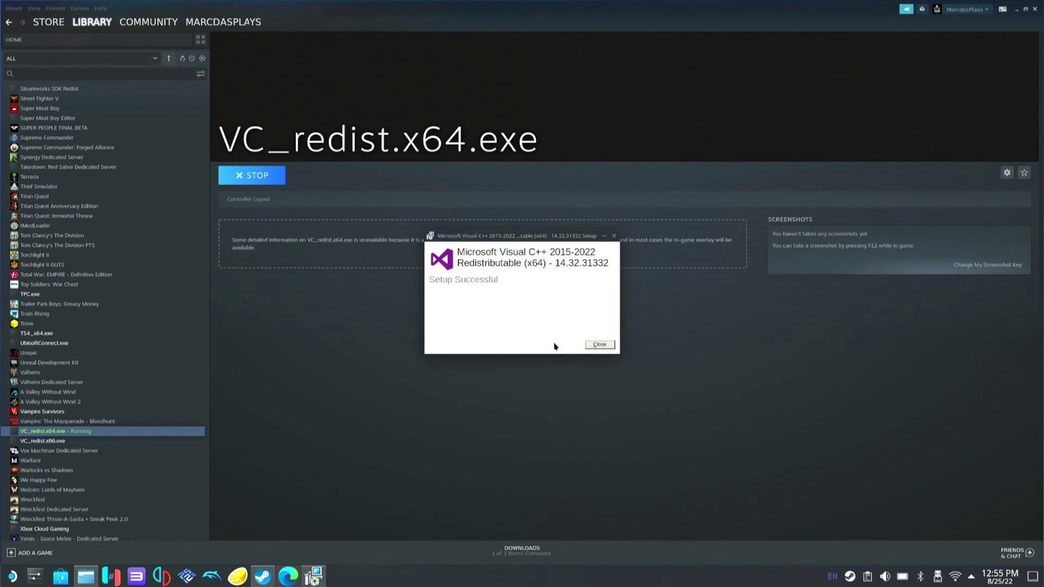
click(601, 348)
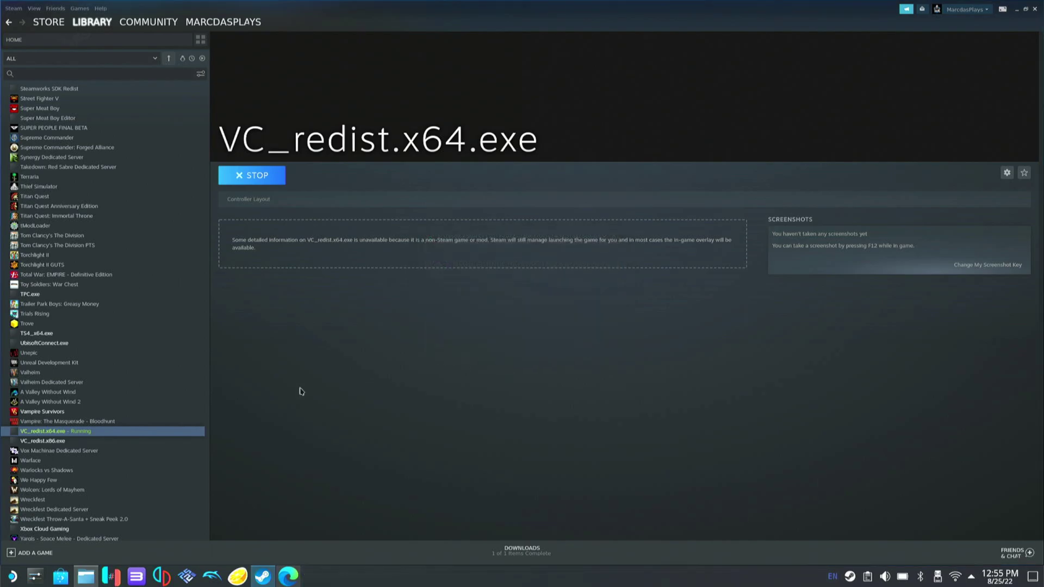
Run VC_redist.x86.exe, accept the license, install the x86 redistributable, and minimize Steam.
click(44, 441)
click(273, 175)
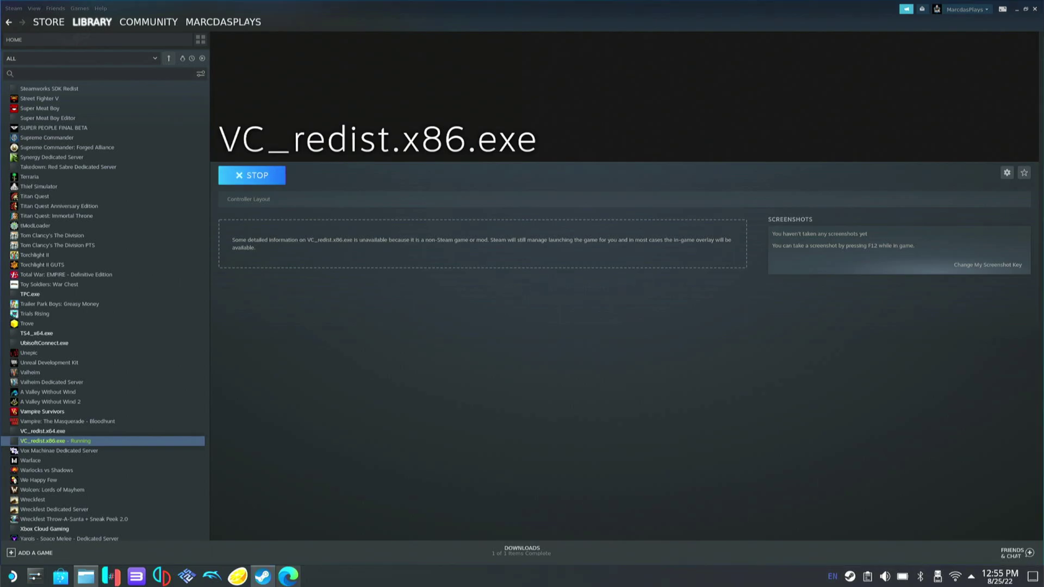
click(500, 332)
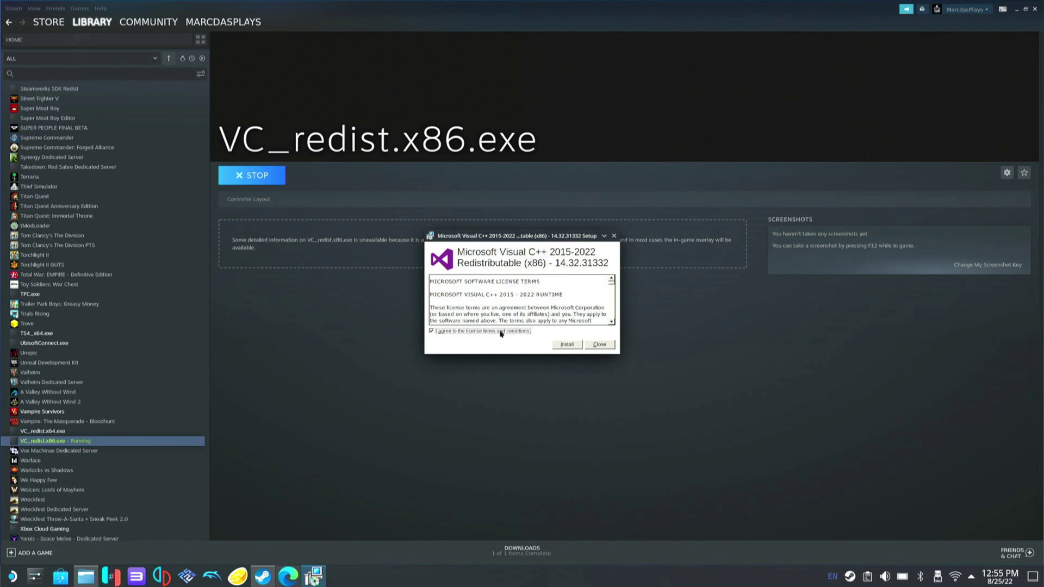
click(566, 345)
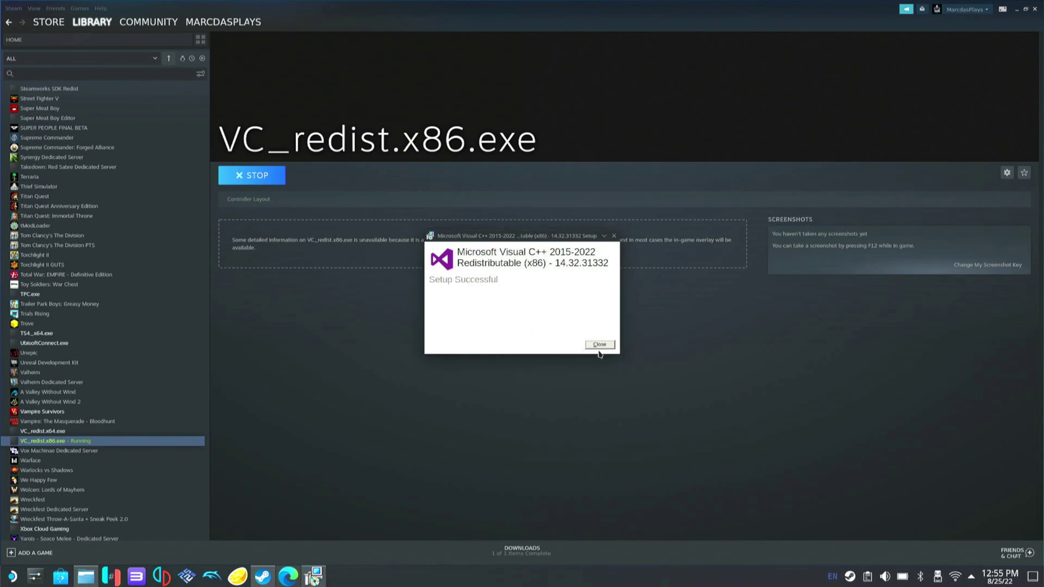
click(600, 346)
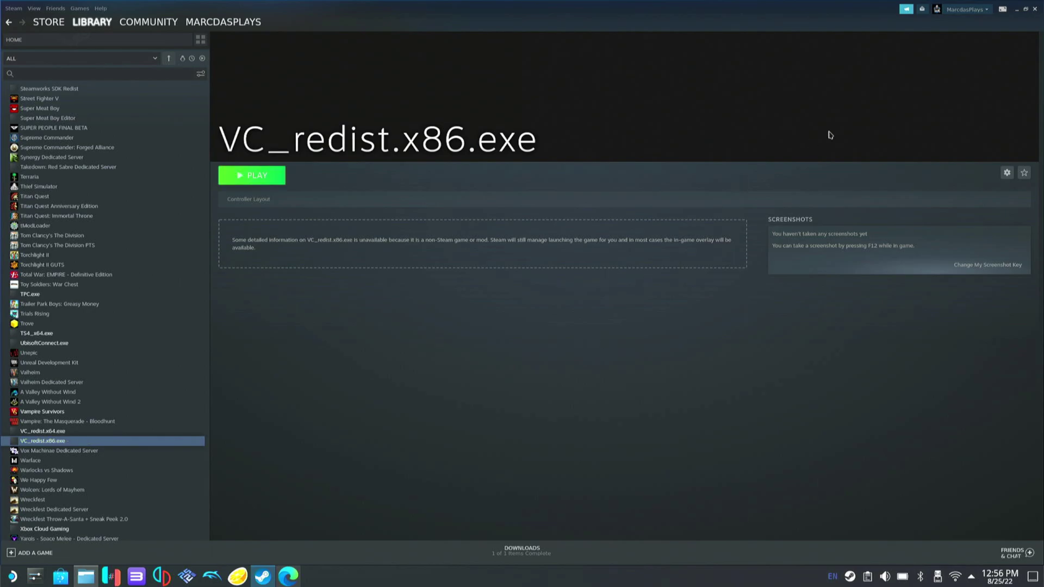
click(1018, 10)
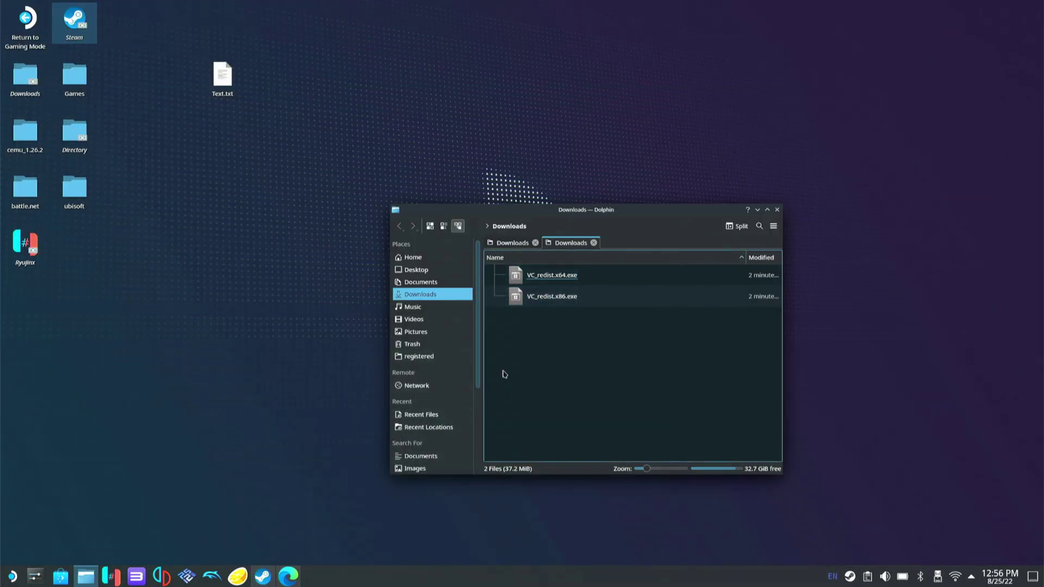
Restore the Dolphin window and open Text.txt from the desktop in the text editor.
click(89, 578)
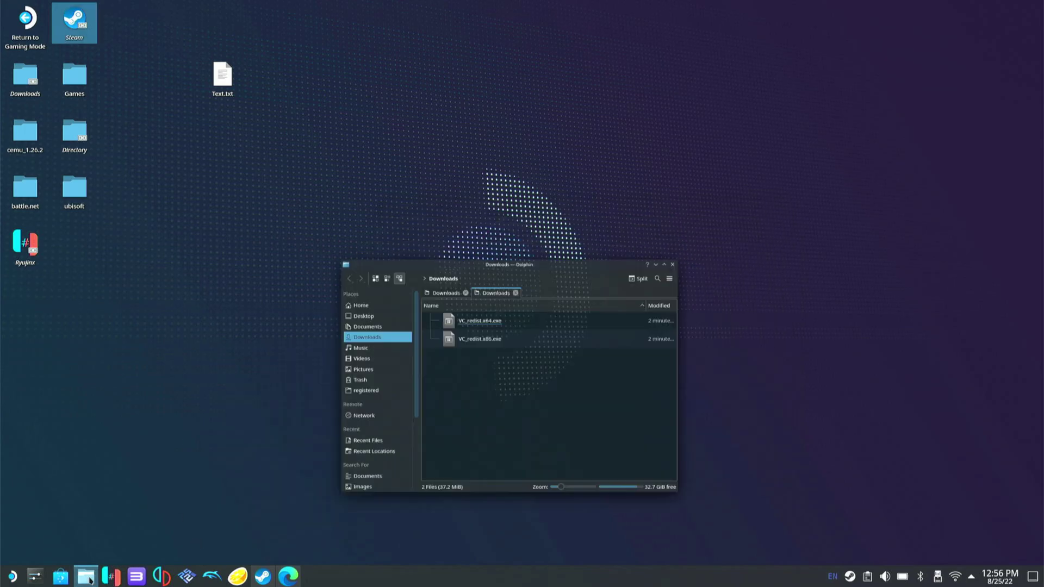
click(89, 577)
double_click(229, 77)
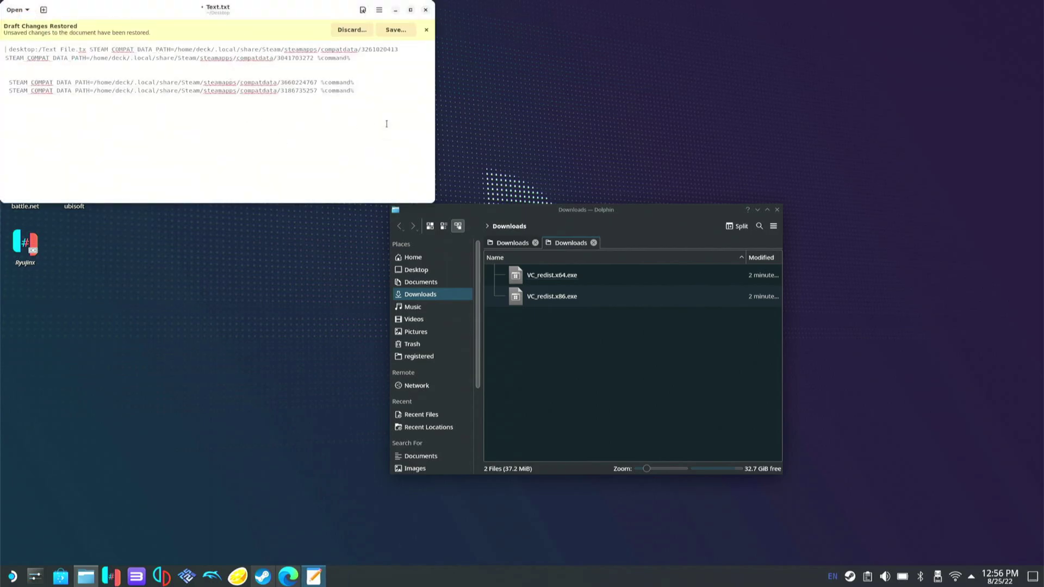
Dismiss the restored-drafts notice and browse the home partition in Dolphin.
click(427, 30)
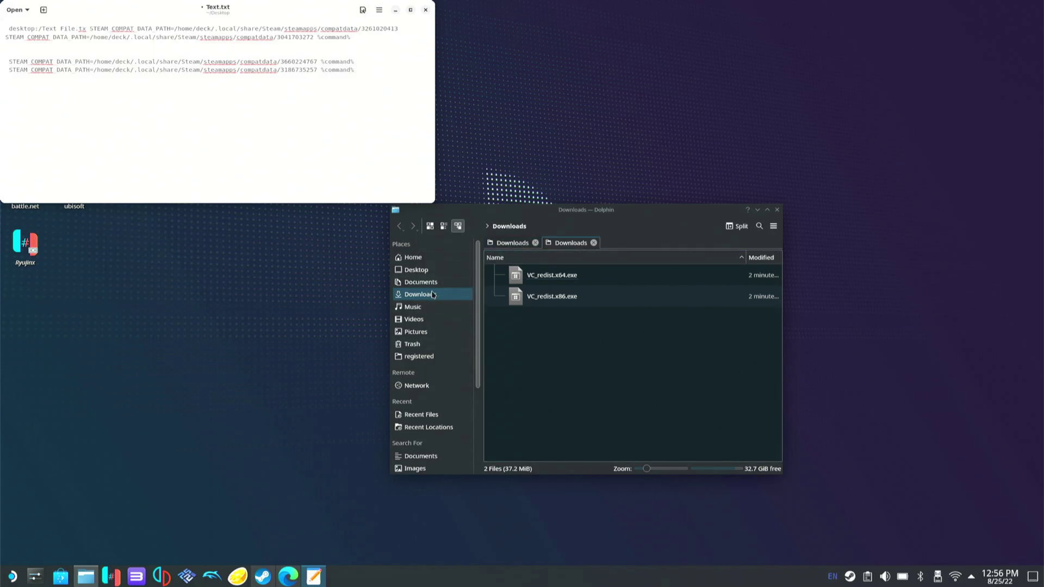
scroll(432, 337, down, 5)
click(429, 427)
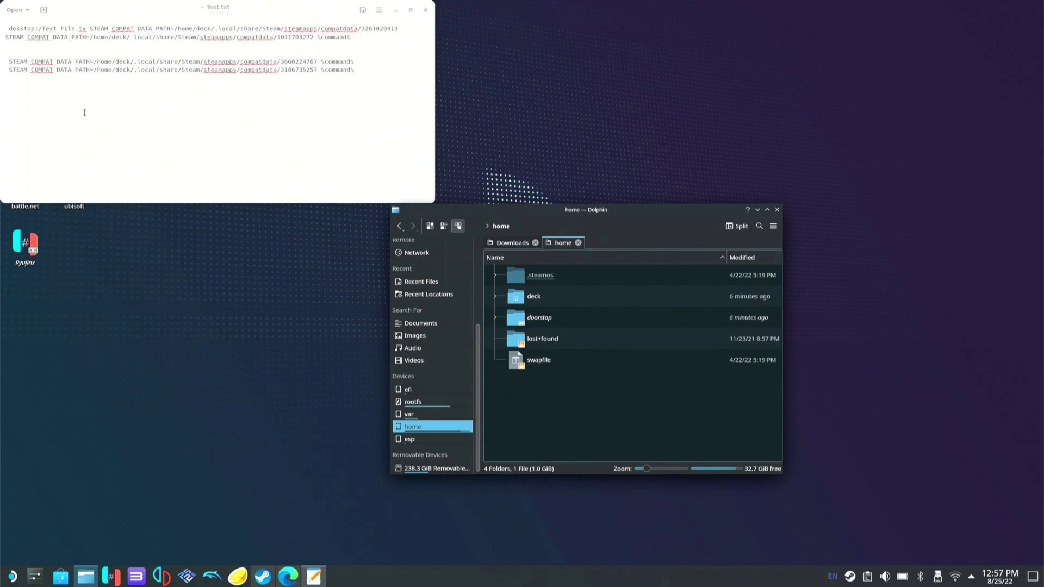
Copy STEAM_COMPAT_DATA_PATH= from the last line and paste it onto a new empty line.
drag(10, 69, 98, 72)
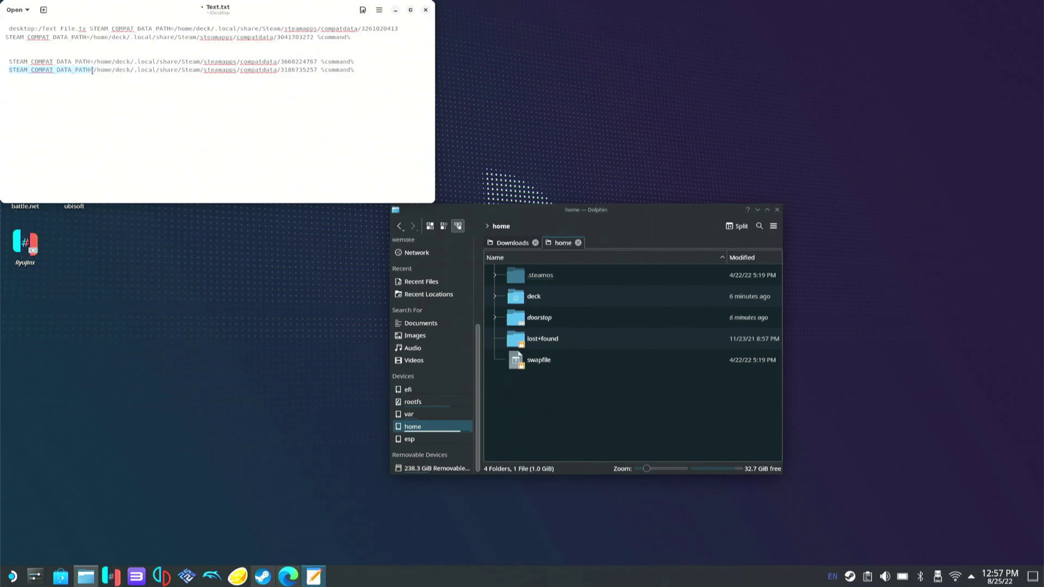
right_click(82, 75)
click(96, 91)
click(48, 108)
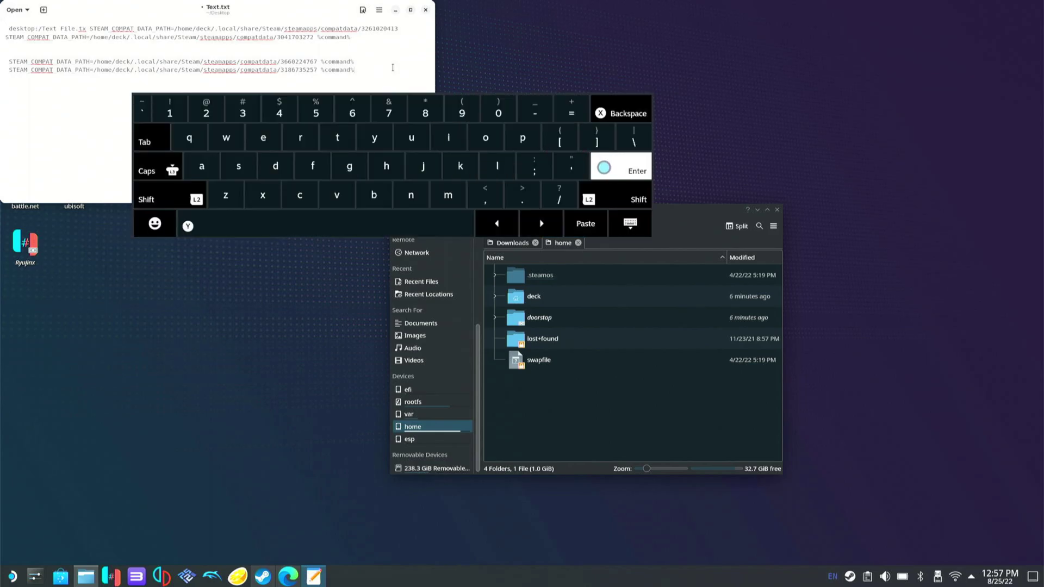
click(393, 67)
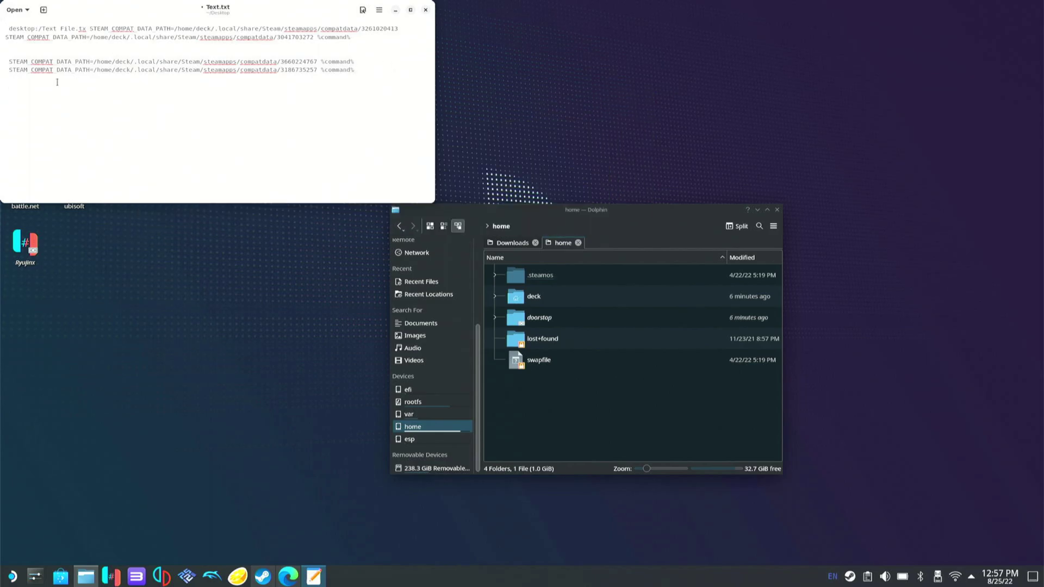
right_click(18, 90)
click(54, 128)
Browse in Dolphin to ~/.local/share/Steam/steamapps/compatdata.
click(438, 427)
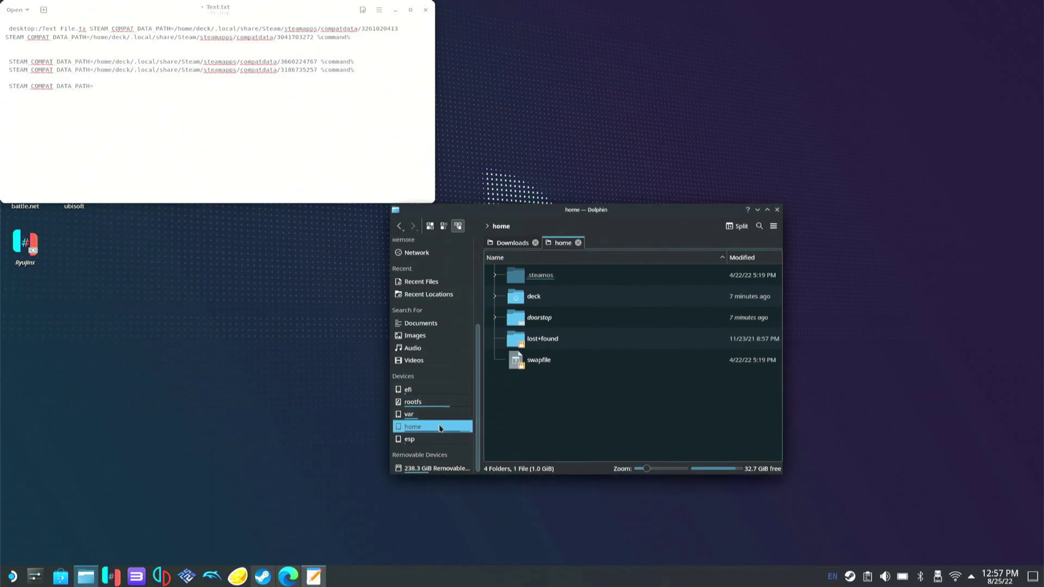
click(534, 297)
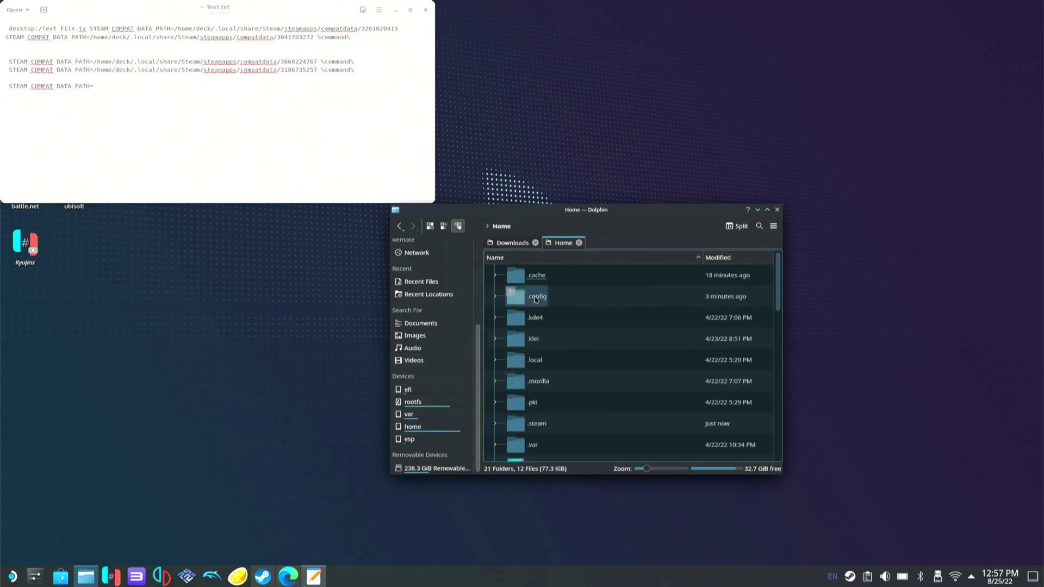
click(535, 360)
click(535, 276)
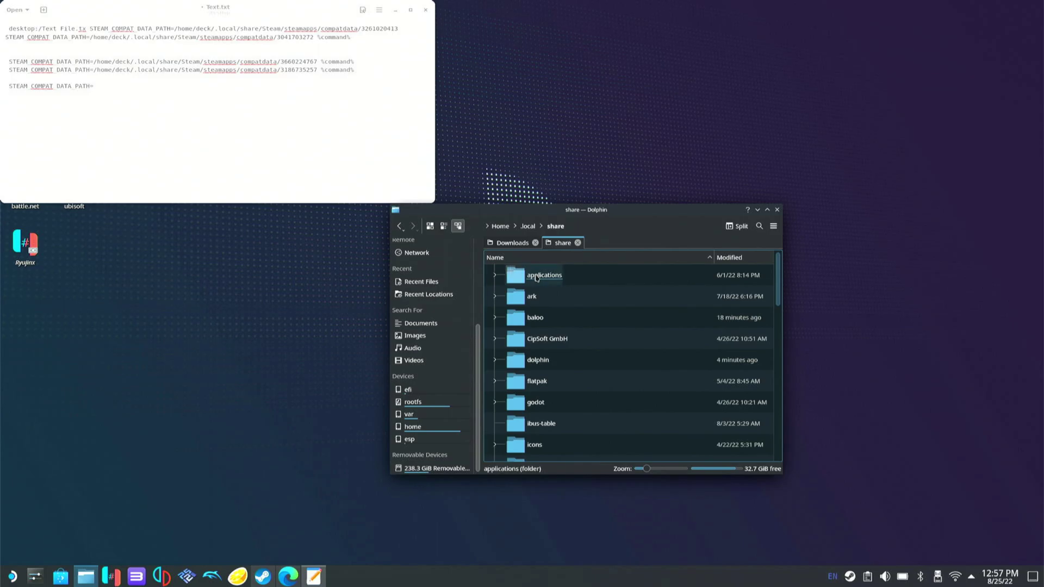
drag(773, 289, 777, 416)
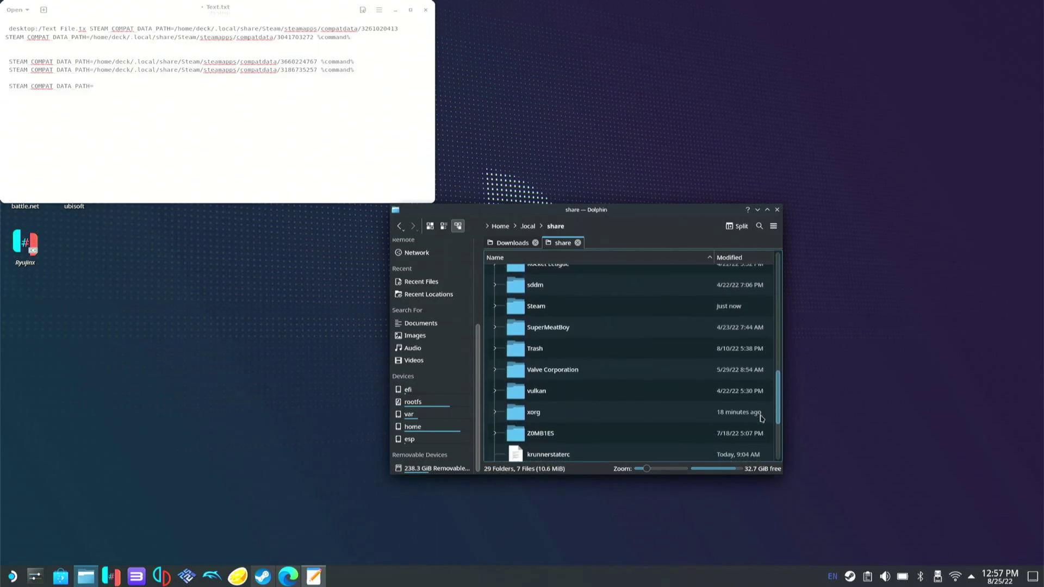
click(539, 315)
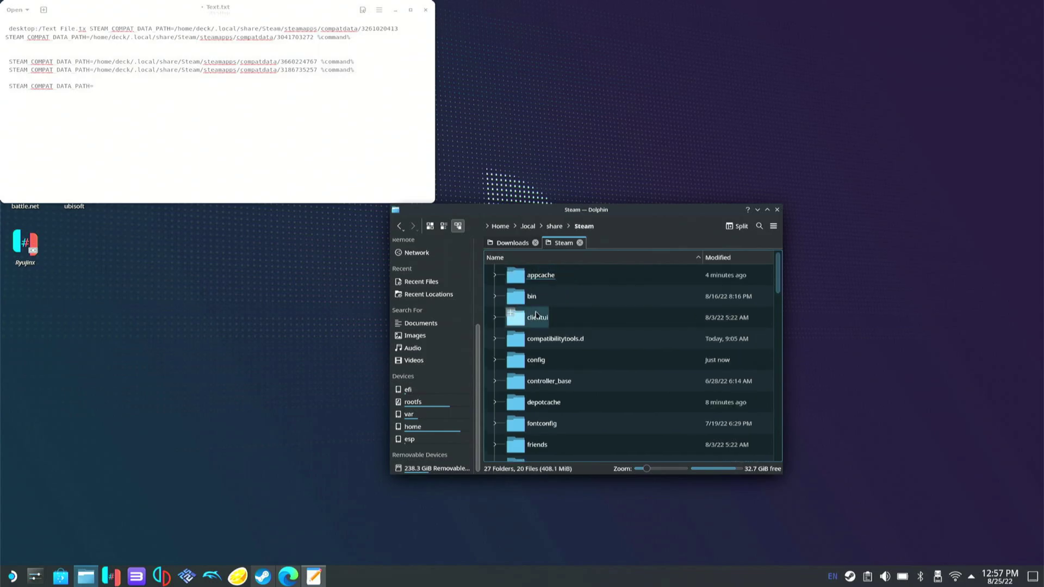
scroll(776, 292, down, 6)
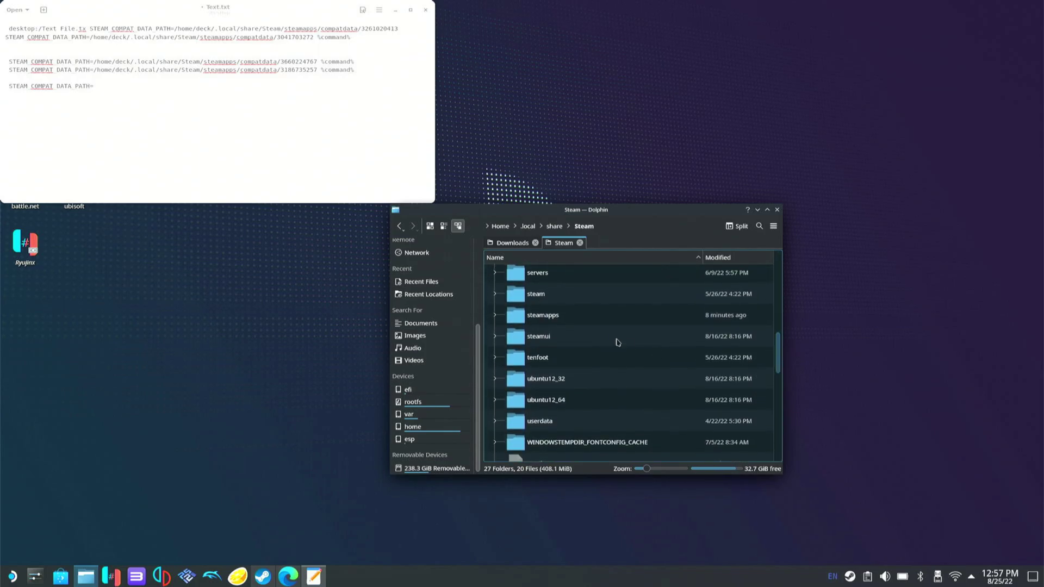
click(550, 316)
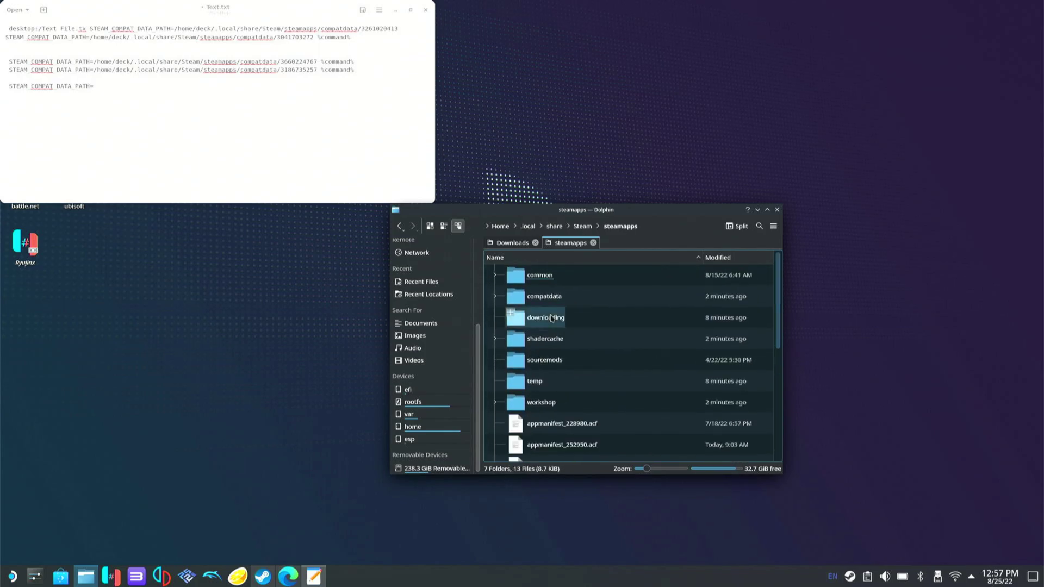
click(547, 297)
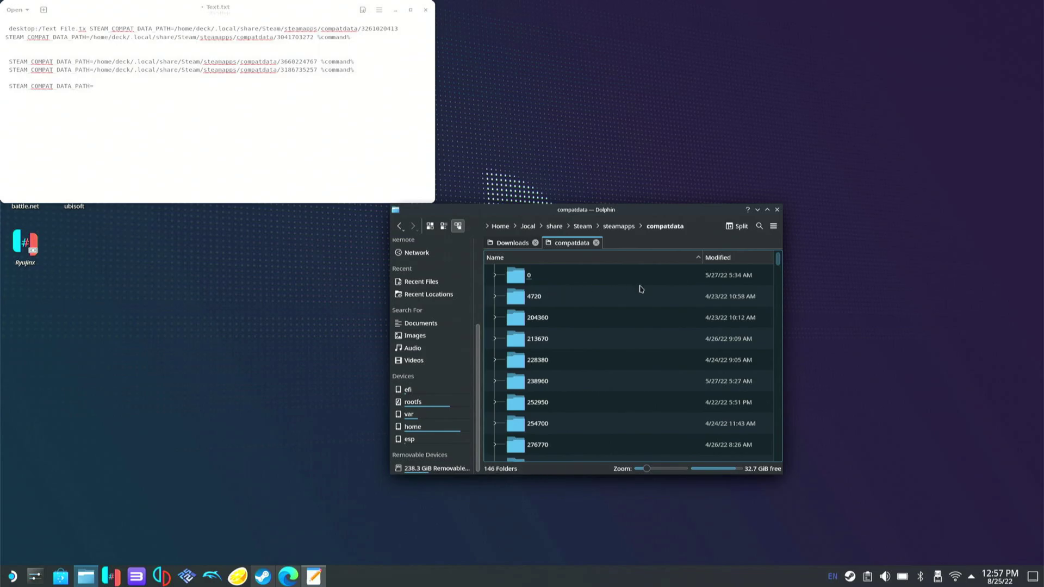
click(740, 259)
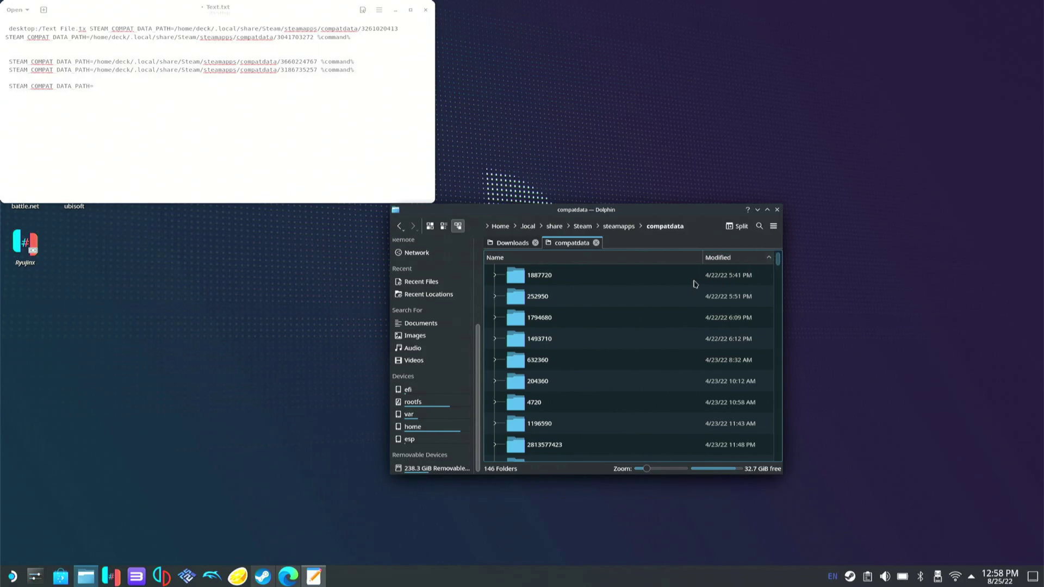
click(732, 258)
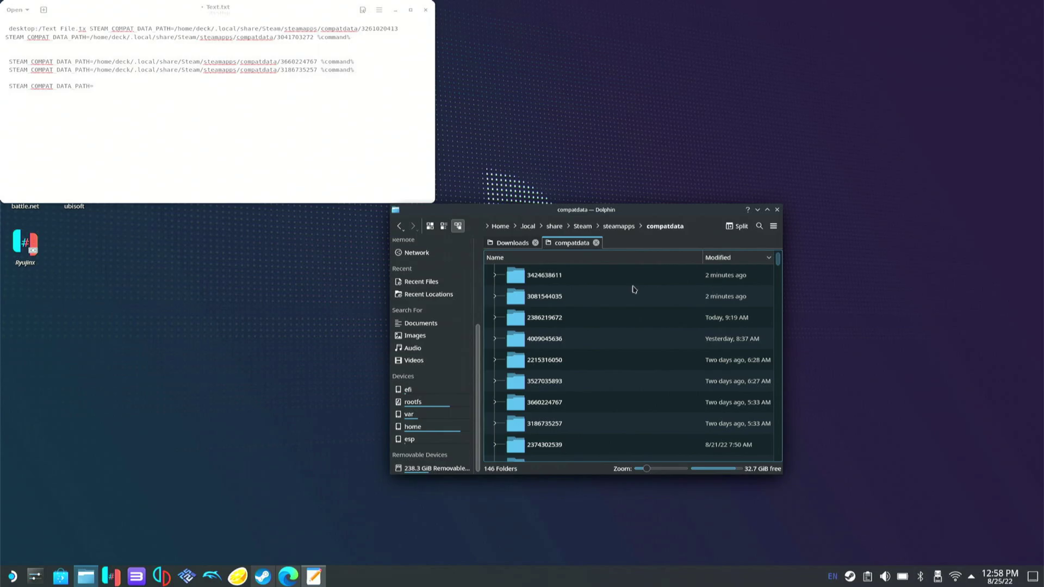
click(548, 276)
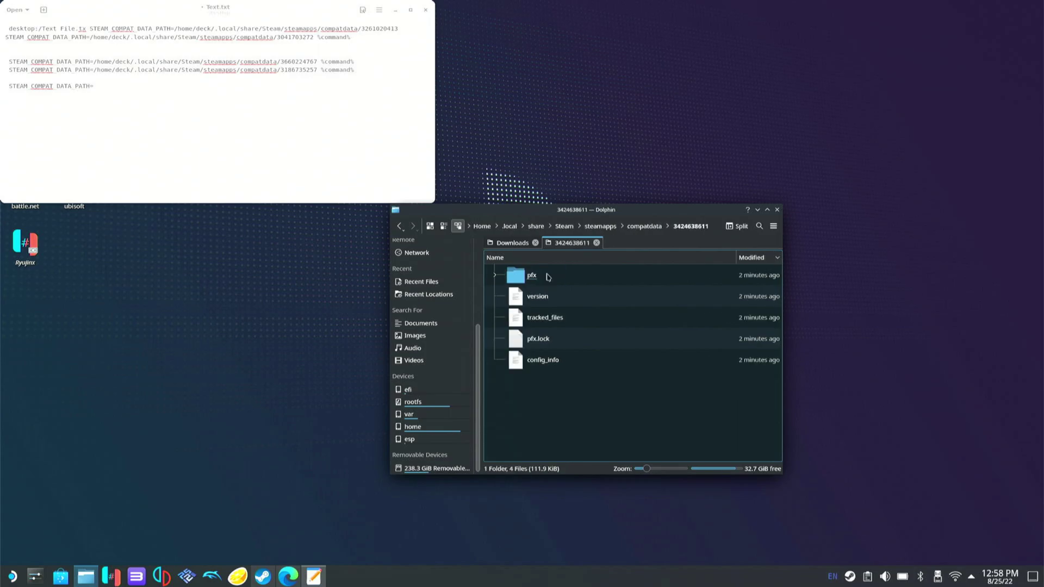
click(719, 223)
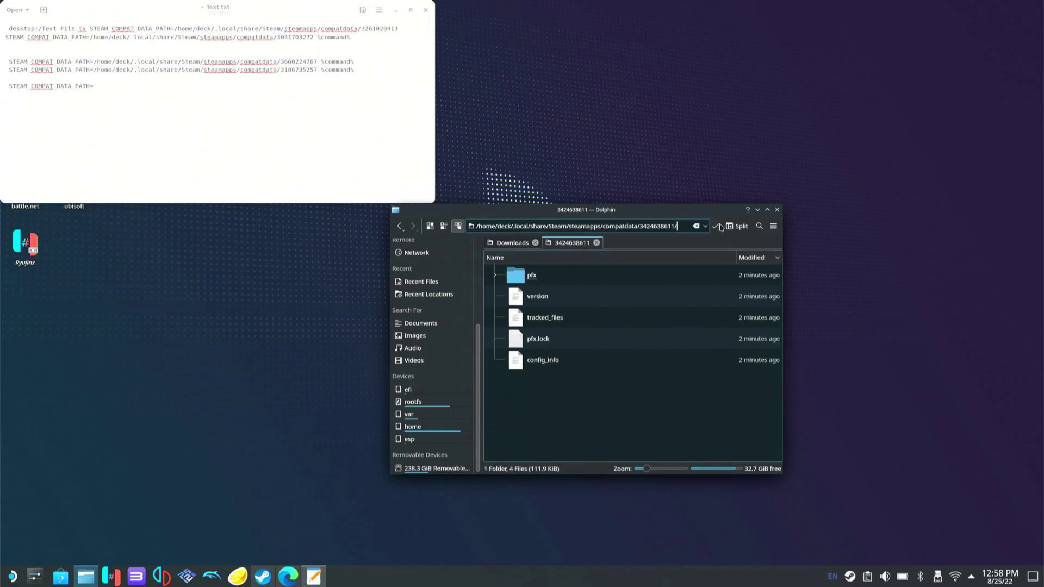
drag(677, 224, 684, 226)
right_click(683, 227)
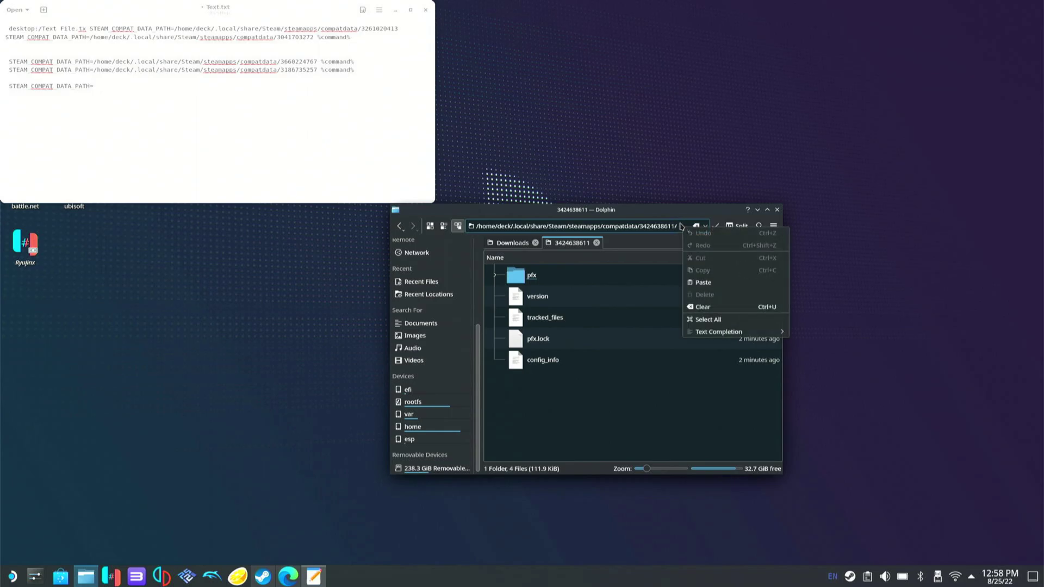
click(708, 320)
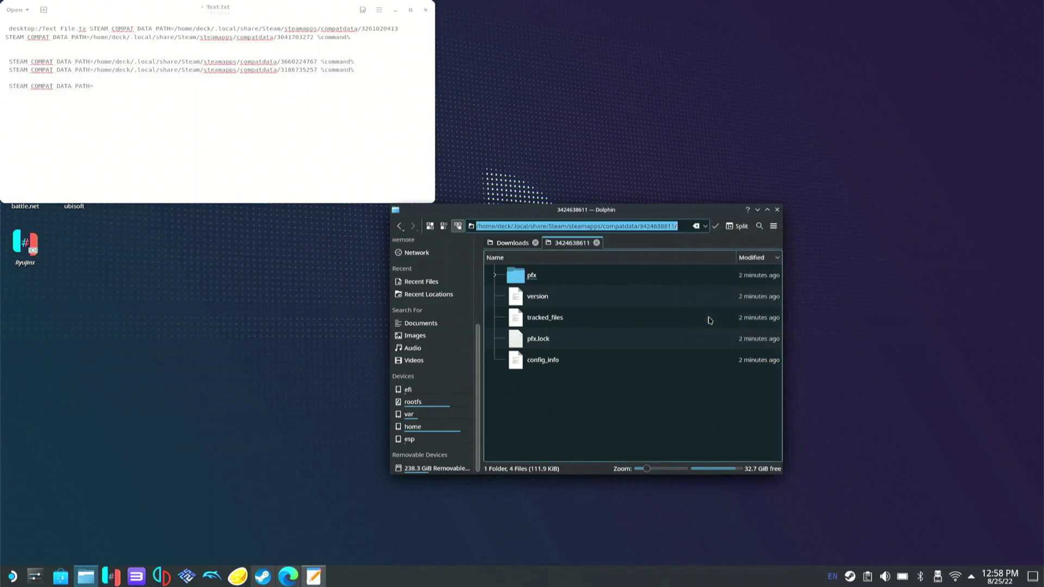
right_click(672, 228)
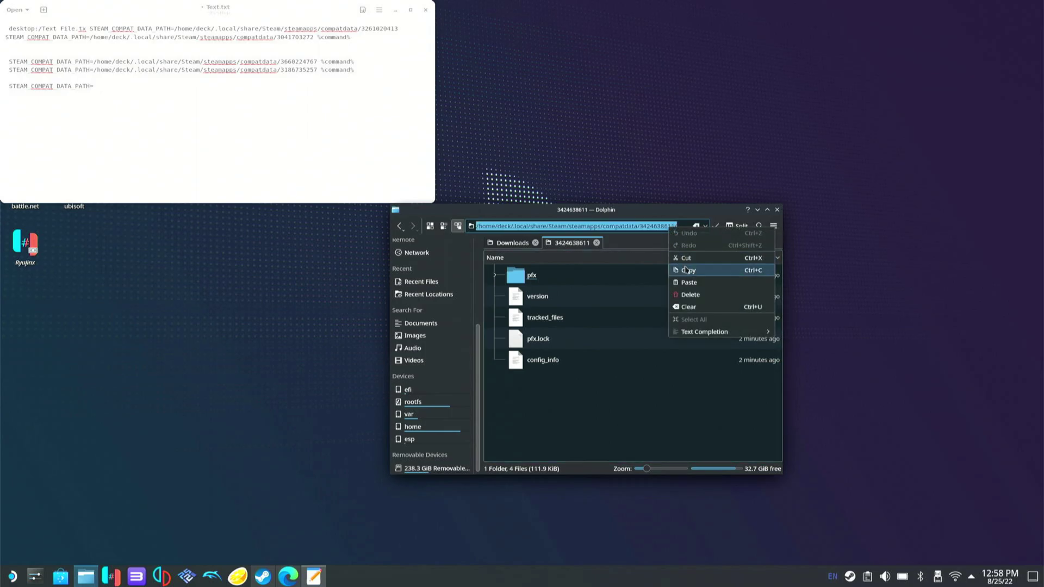
click(686, 270)
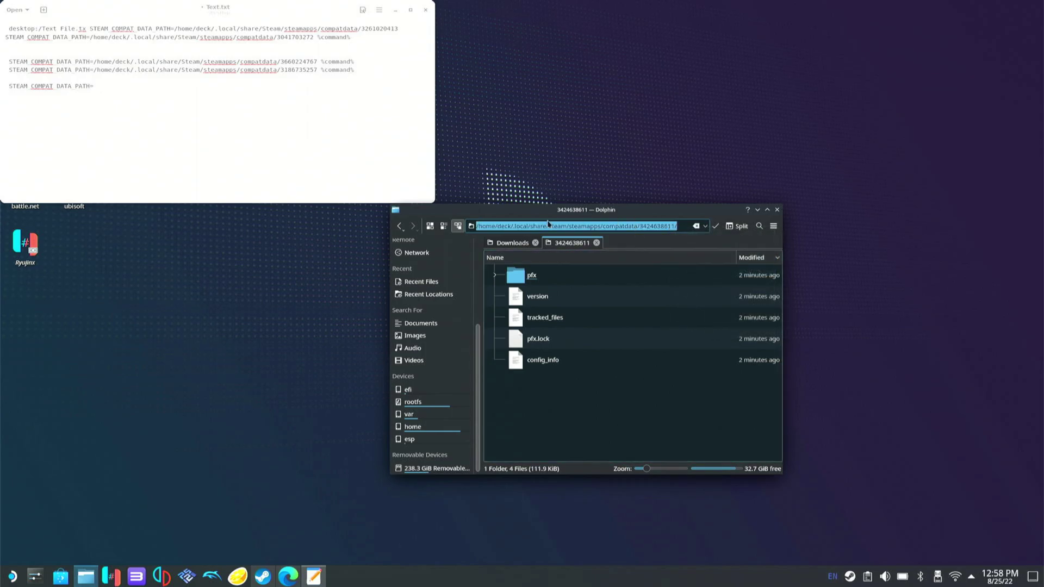
click(91, 87)
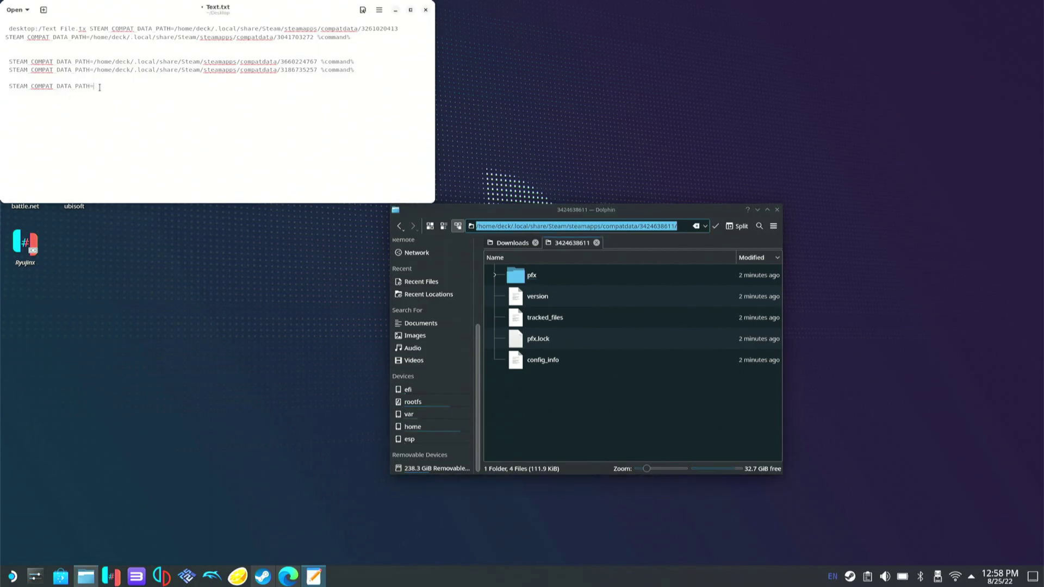
right_click(100, 91)
click(126, 129)
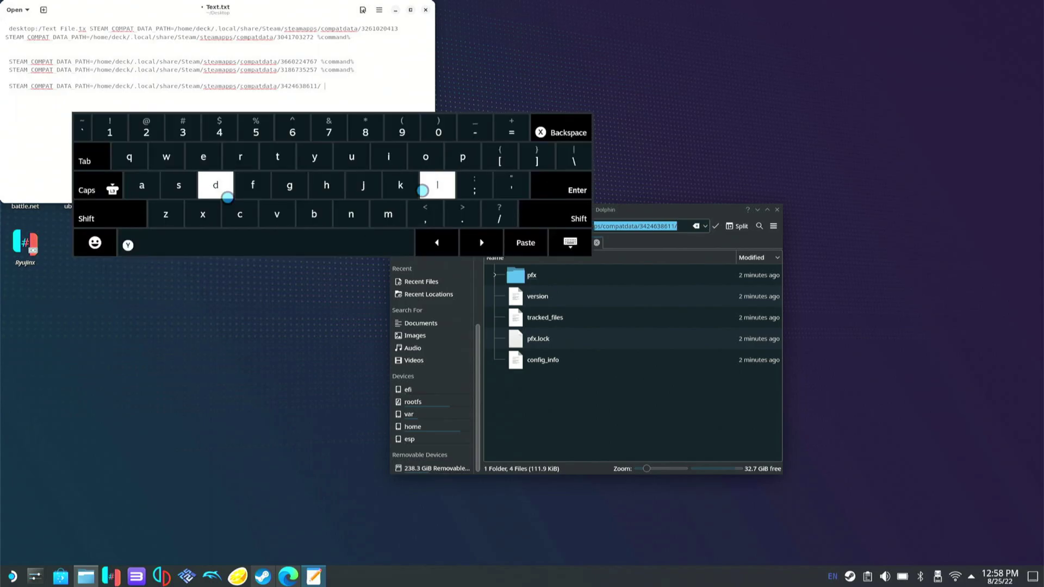
Append a space and %command% to the line using the on-screen keyboard.
click(103, 215)
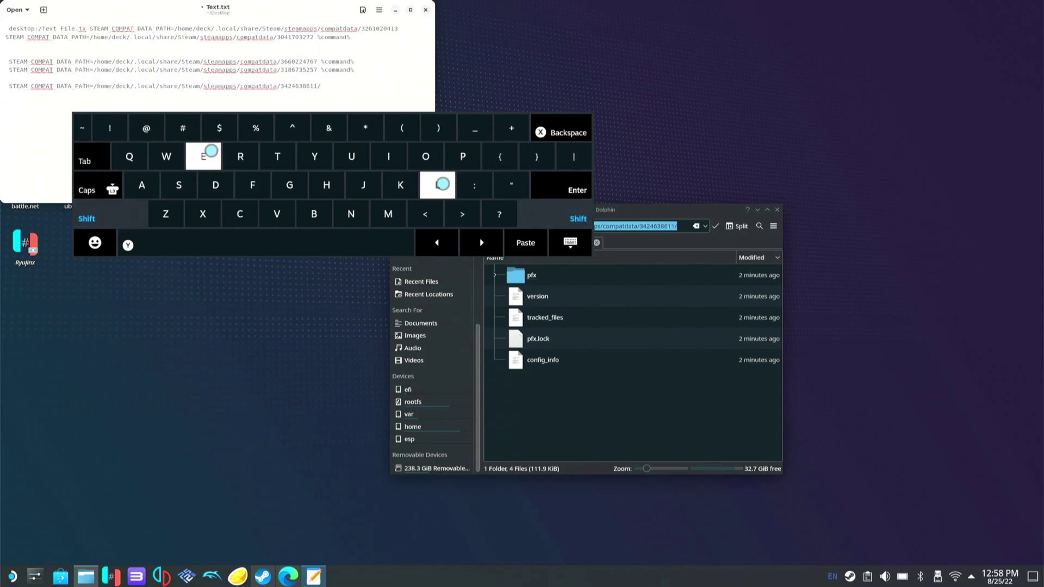
text(%c)
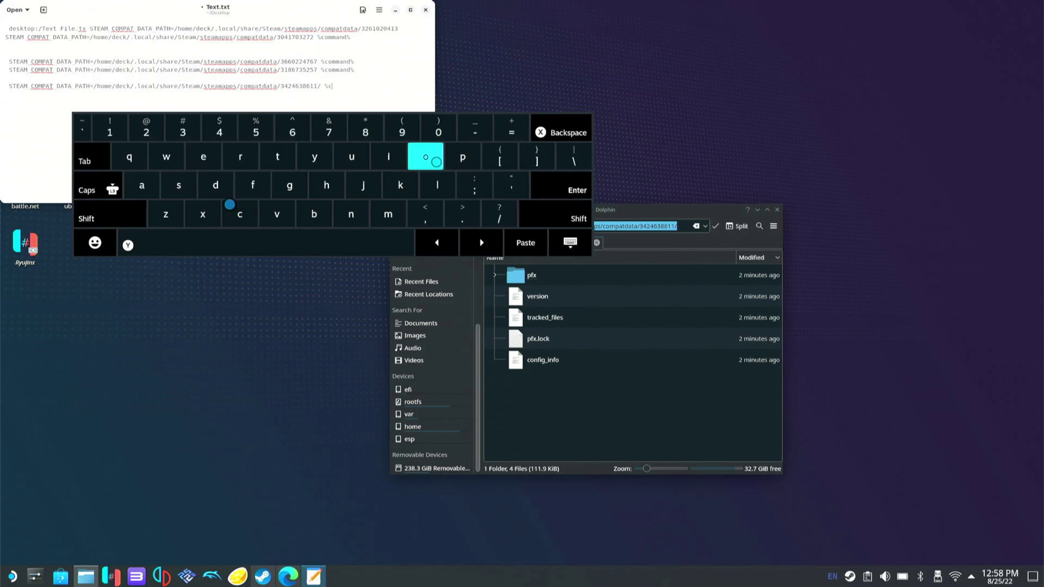
text(ommand)
click(109, 216)
click(256, 129)
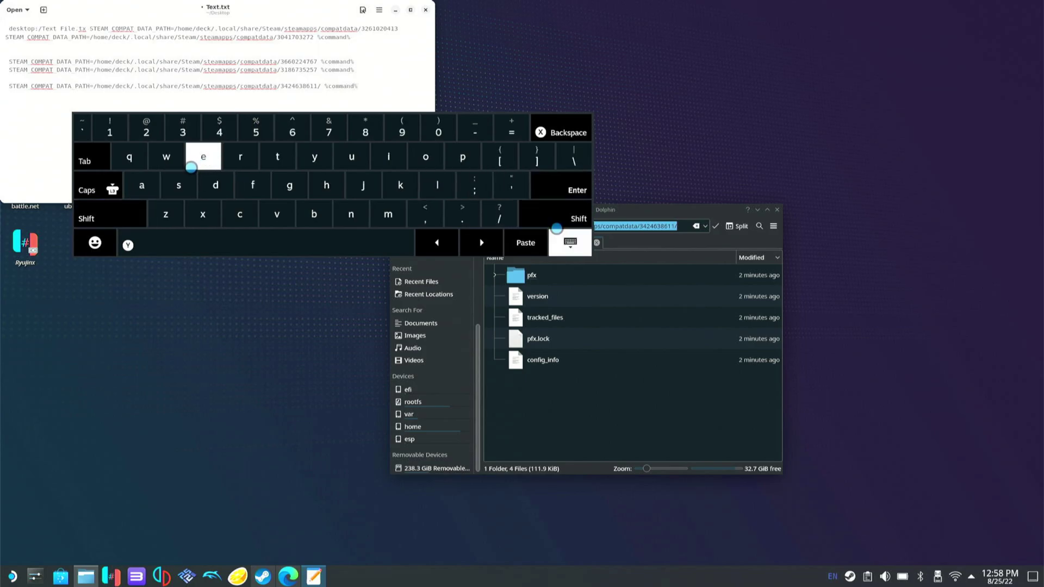
click(557, 231)
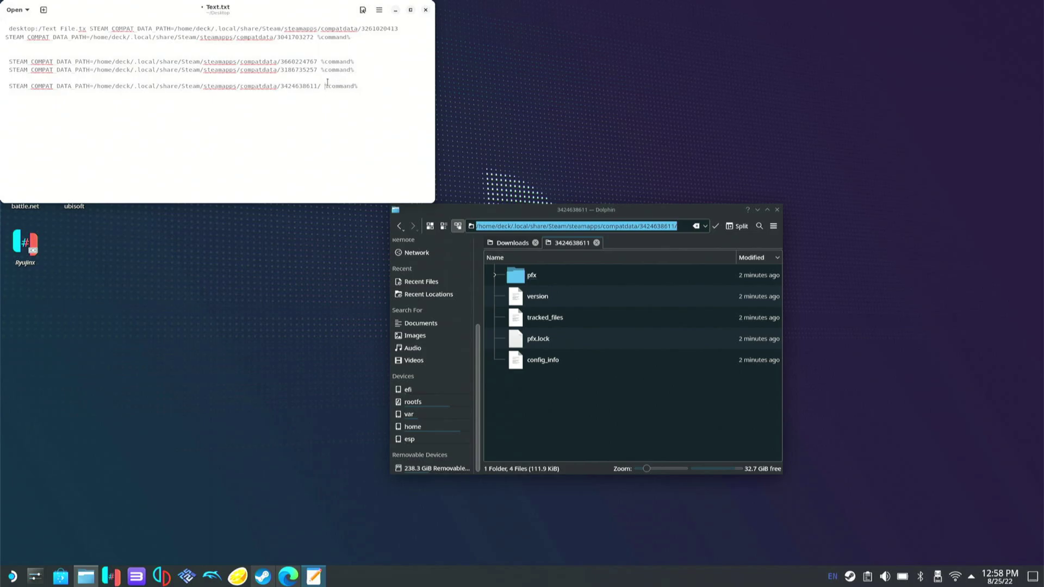
key(super+x)
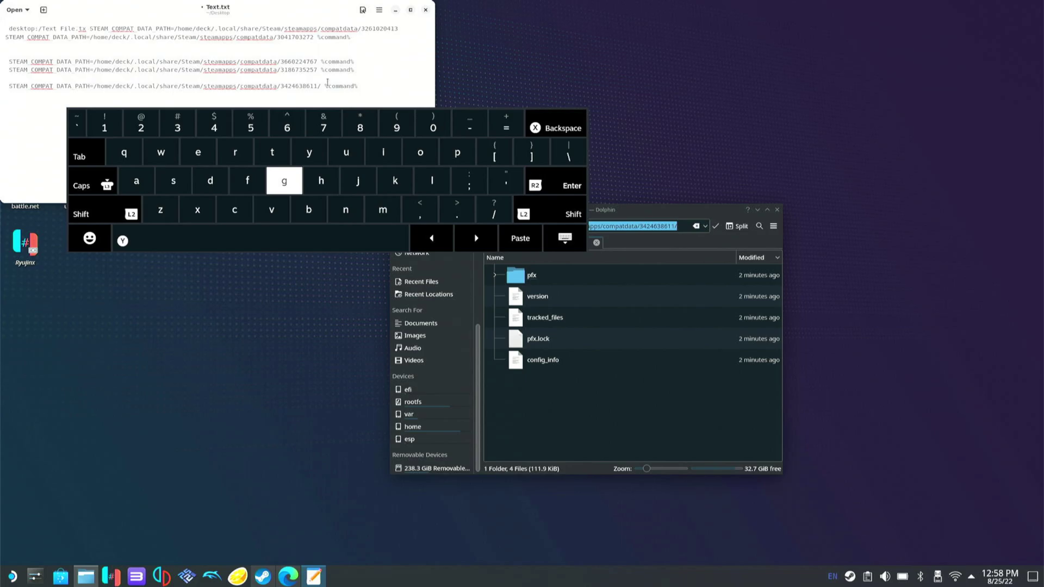
click(367, 237)
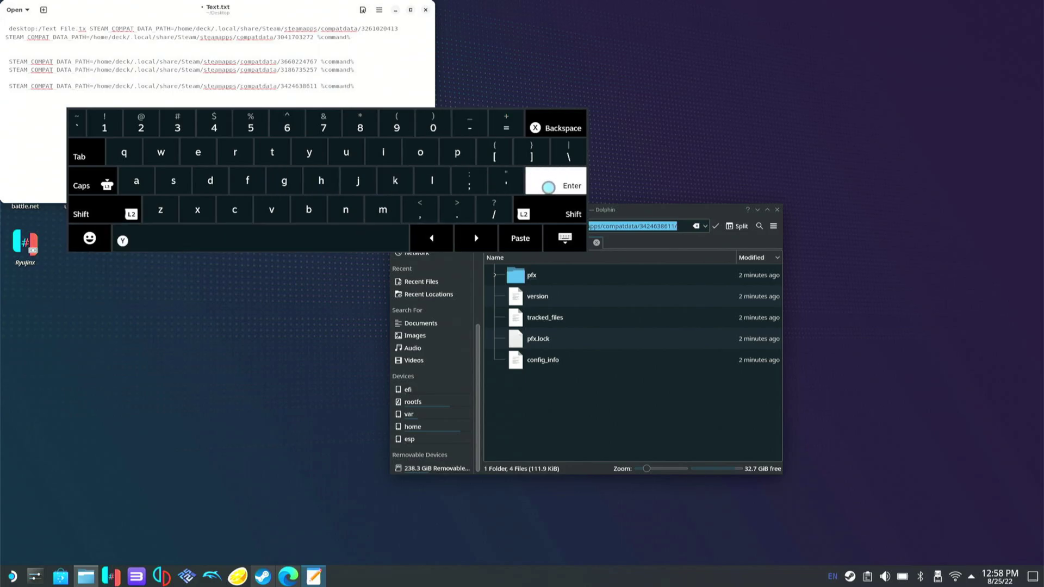
click(565, 237)
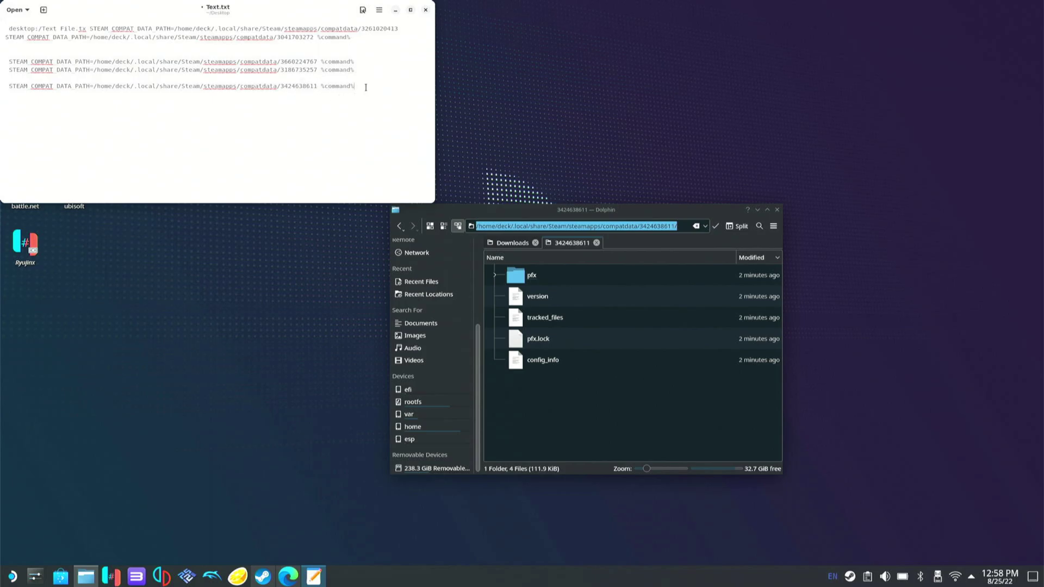
key(super+x)
key(Return)
key(super+x)
click(32, 99)
Copy STEAM_COMPAT_DATA_PATH= from the line above and paste it onto the new line.
drag(8, 83, 90, 83)
right_click(62, 87)
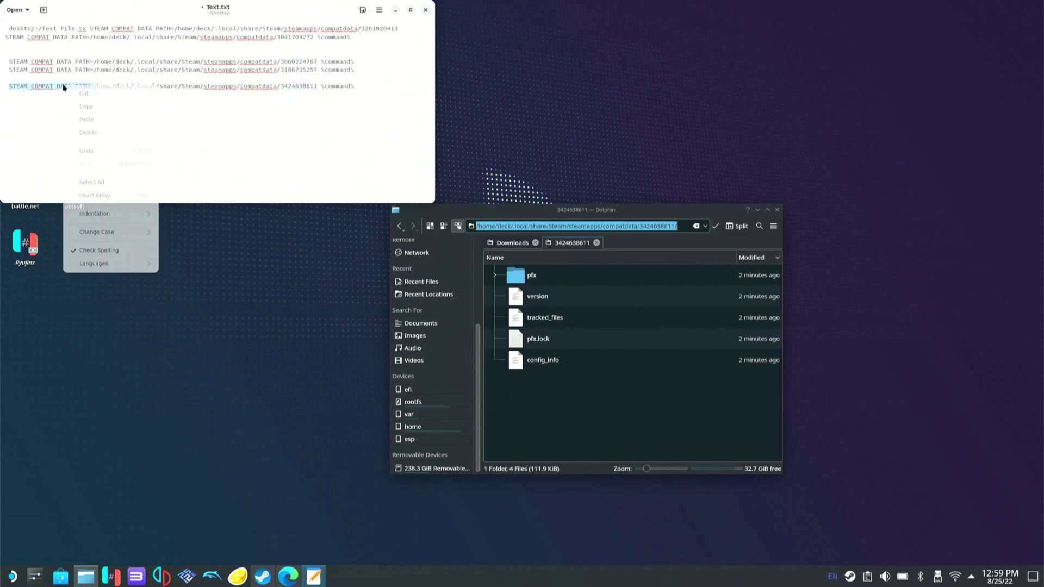
click(88, 107)
right_click(80, 103)
click(103, 135)
click(621, 219)
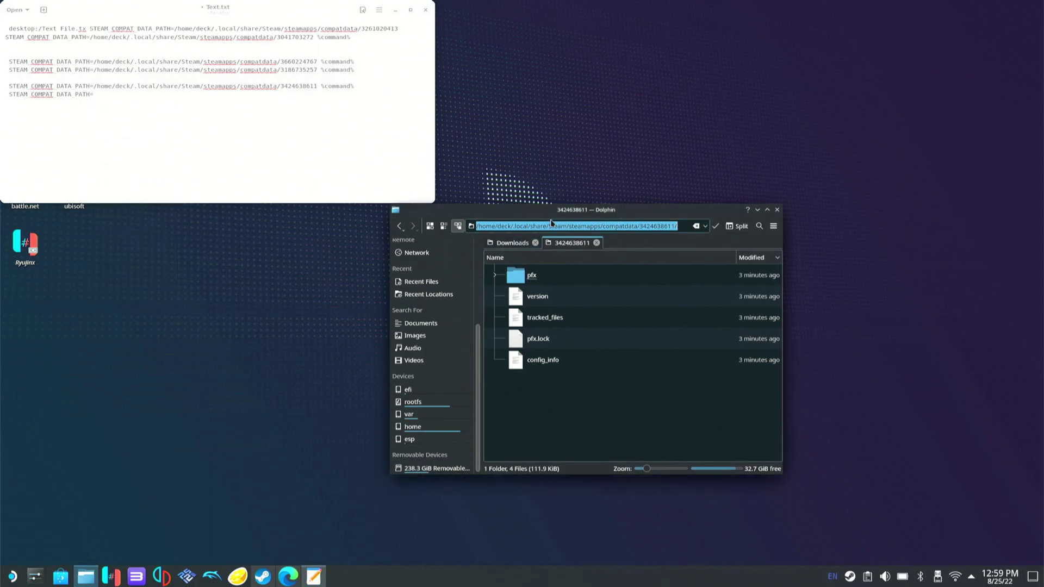
click(400, 227)
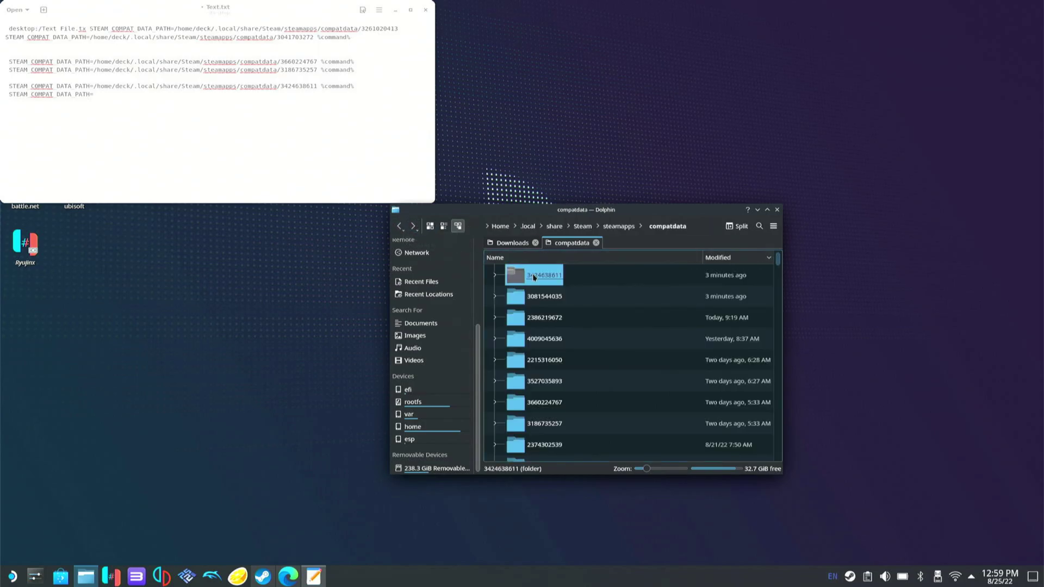
click(546, 297)
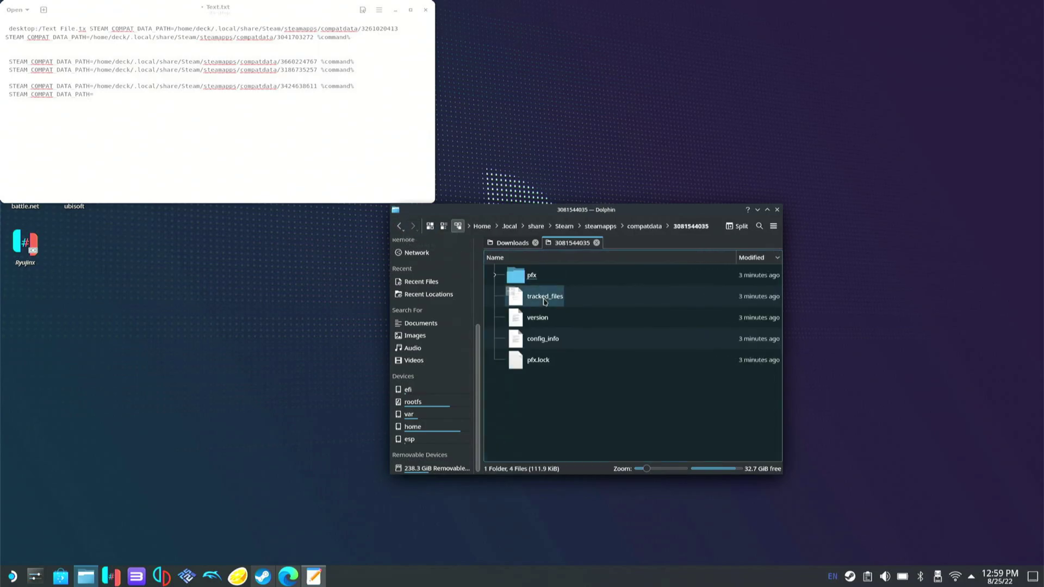
click(715, 233)
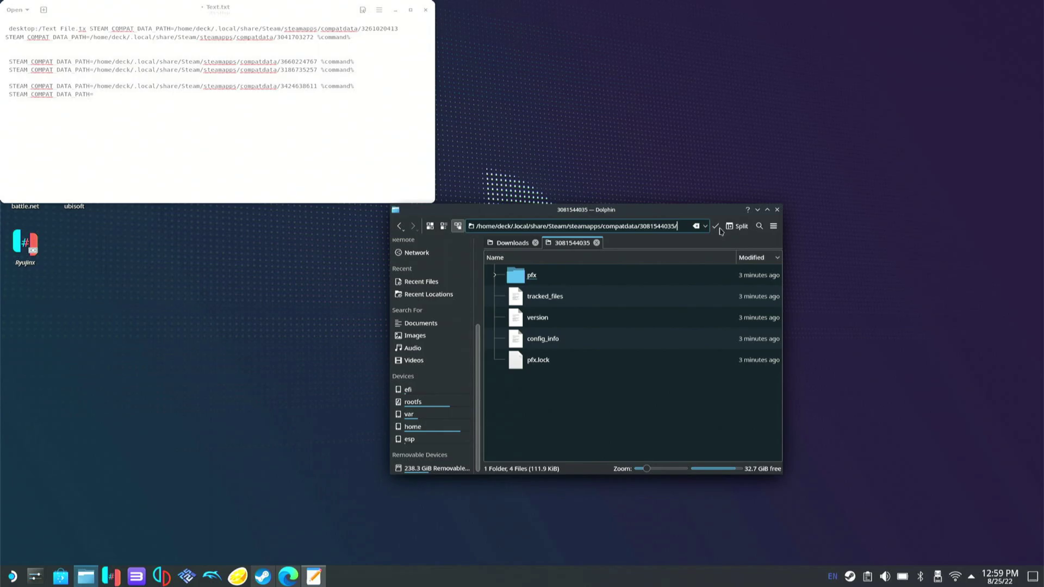
right_click(687, 226)
click(710, 319)
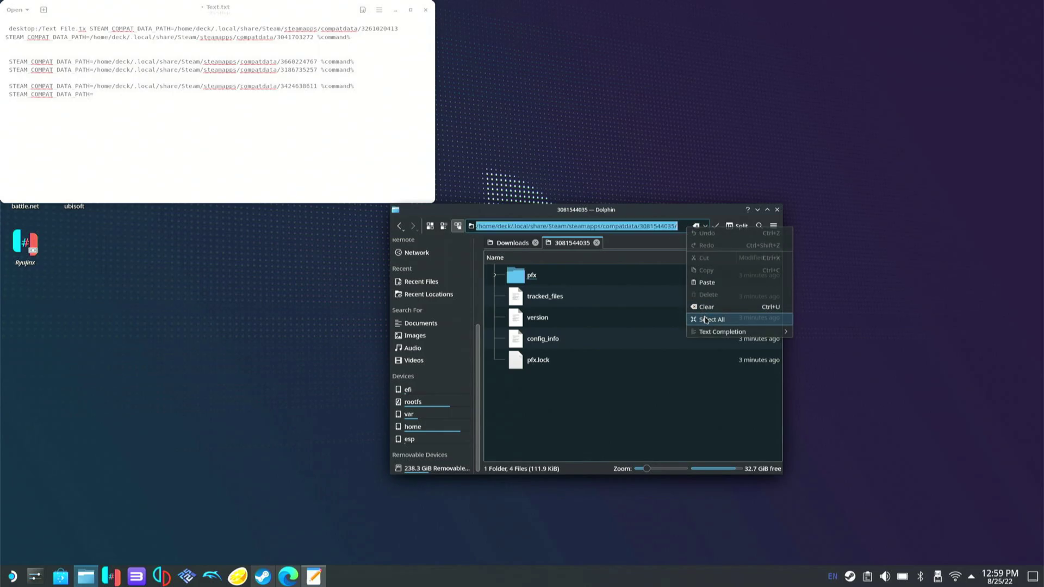
right_click(670, 226)
click(683, 269)
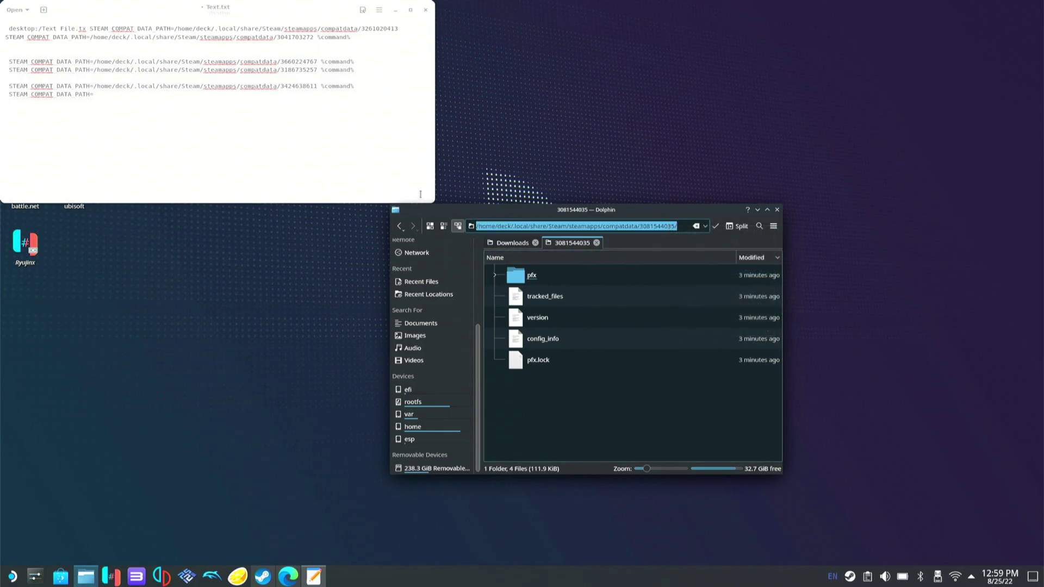
click(102, 94)
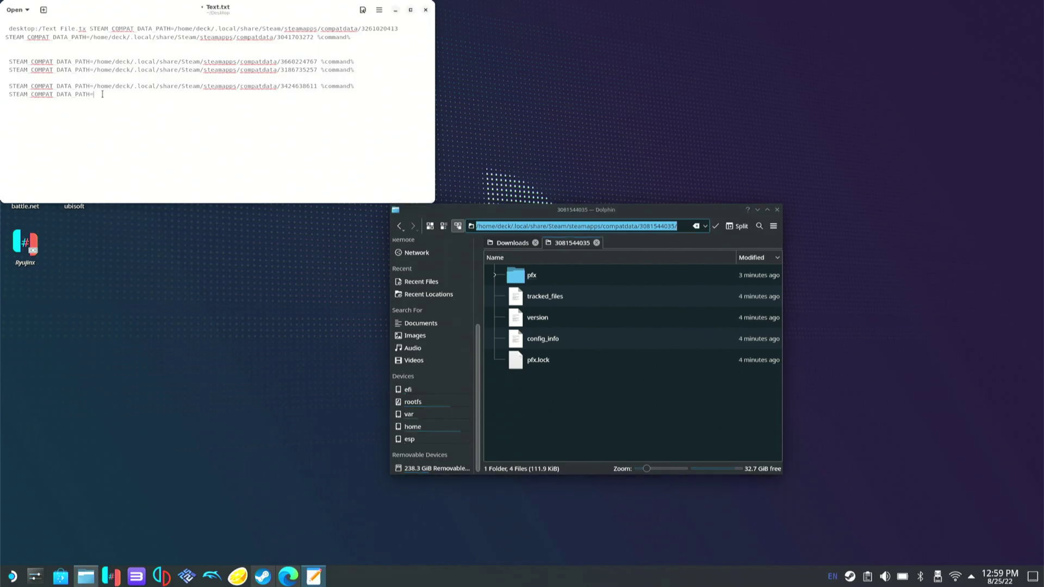
right_click(102, 94)
click(126, 129)
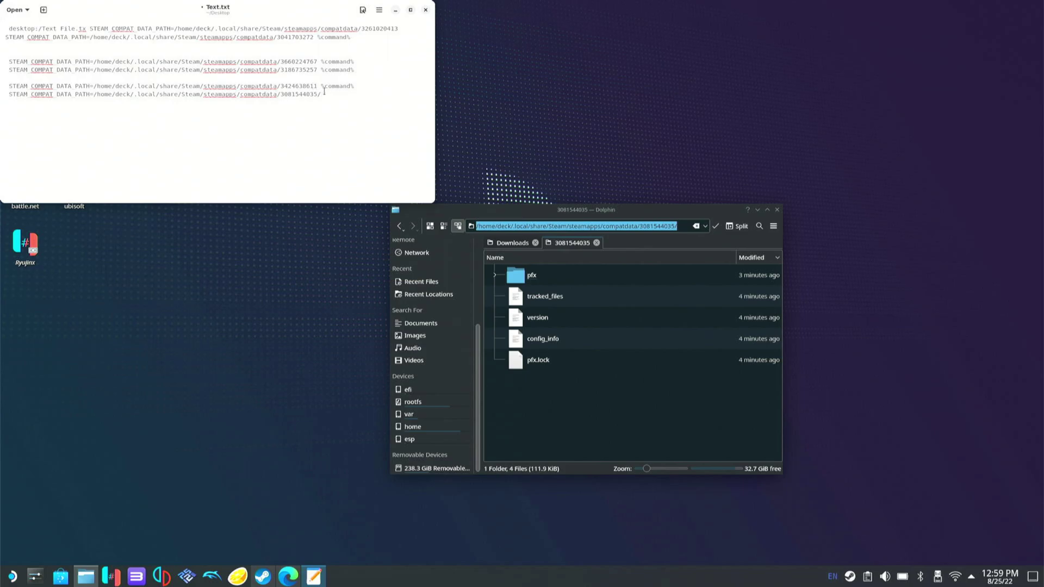
drag(322, 86, 351, 87)
right_click(349, 86)
click(366, 111)
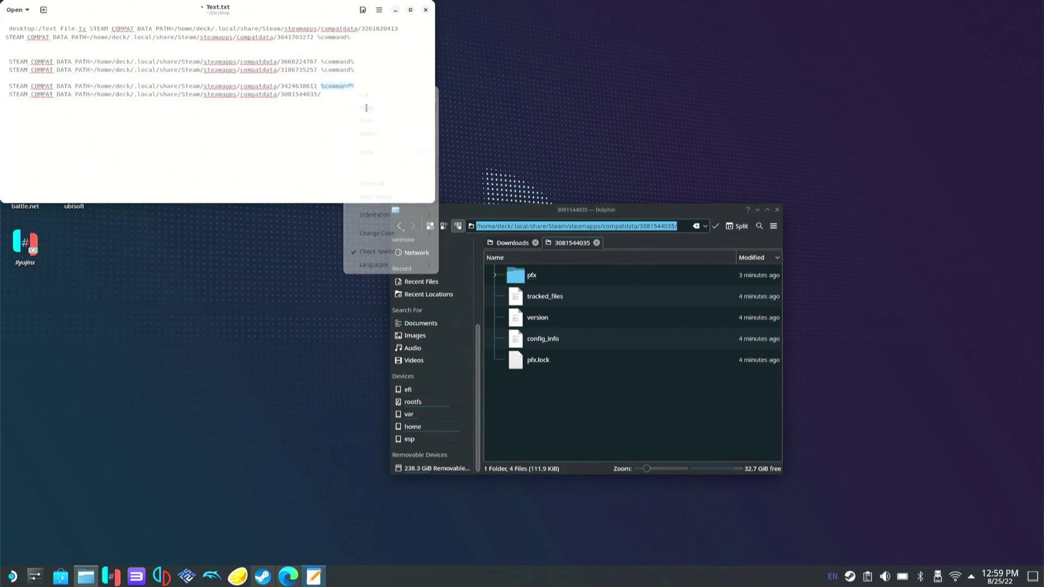
click(319, 94)
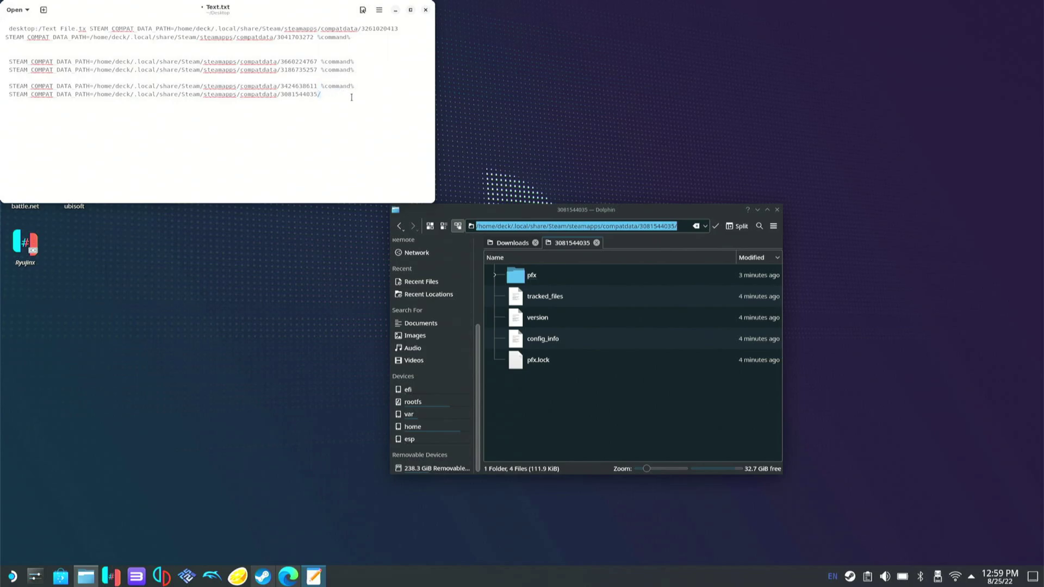
right_click(319, 95)
click(342, 130)
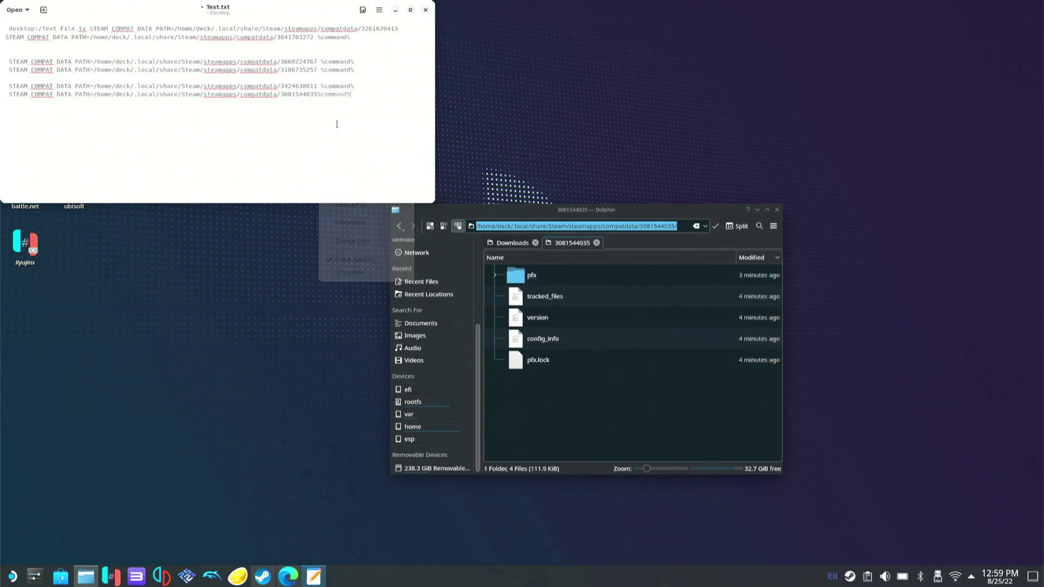
key(super+x)
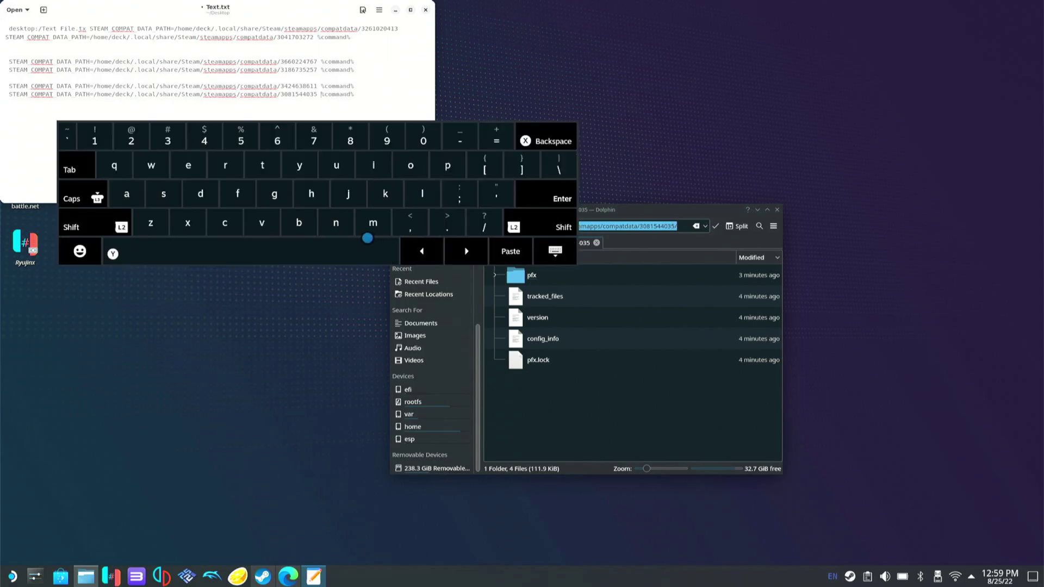
click(555, 251)
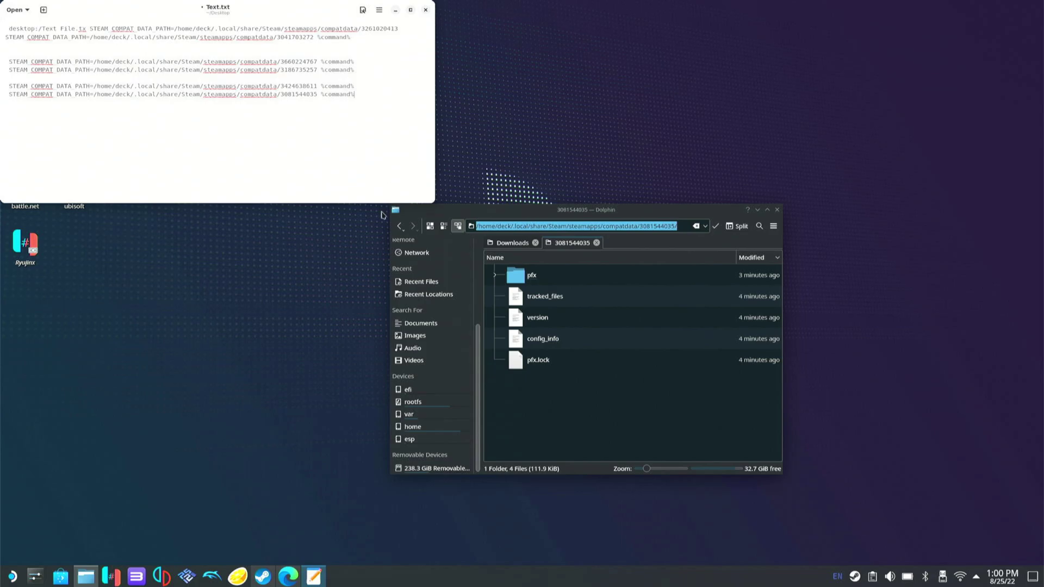
Bring up Steam's library and toggle the recent-activity sorting and ready-to-play filter.
click(266, 578)
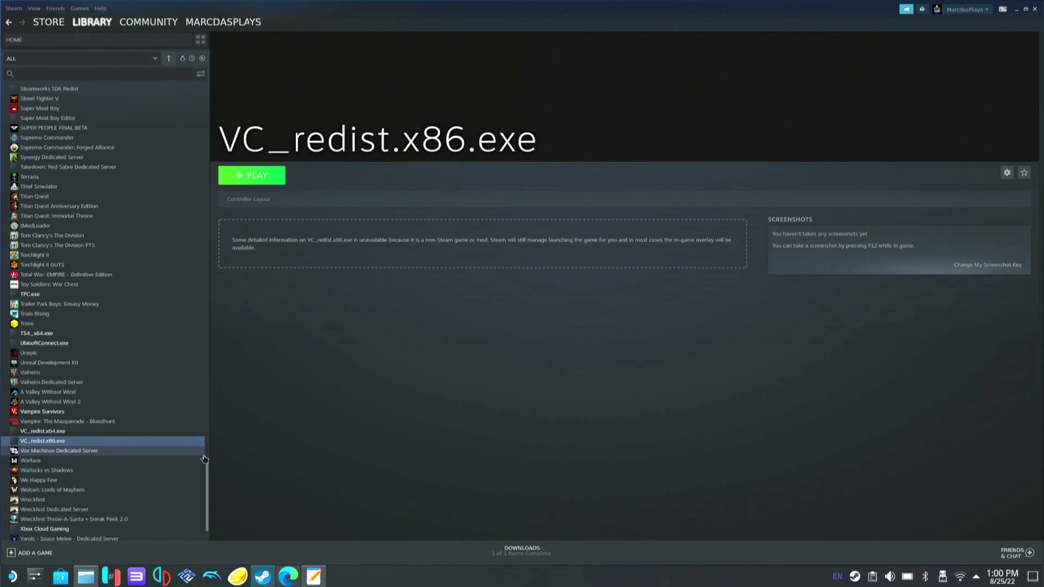
drag(208, 502, 211, 372)
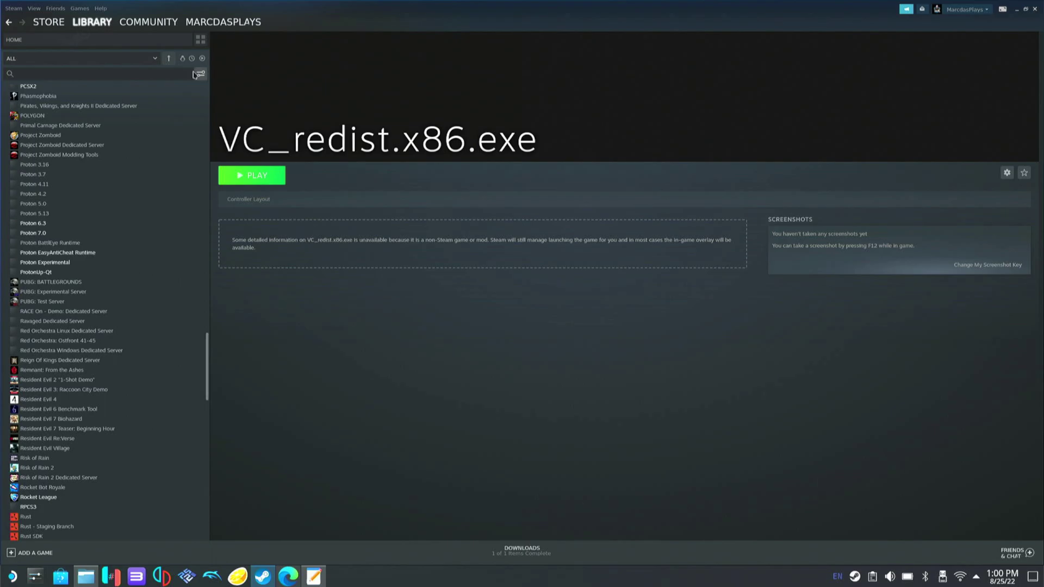
click(192, 58)
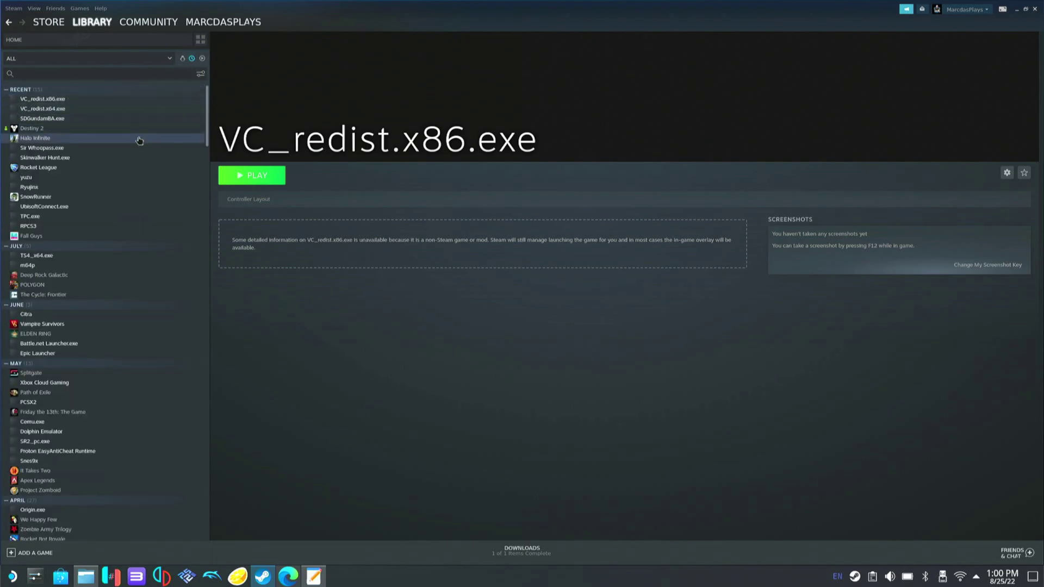
click(201, 59)
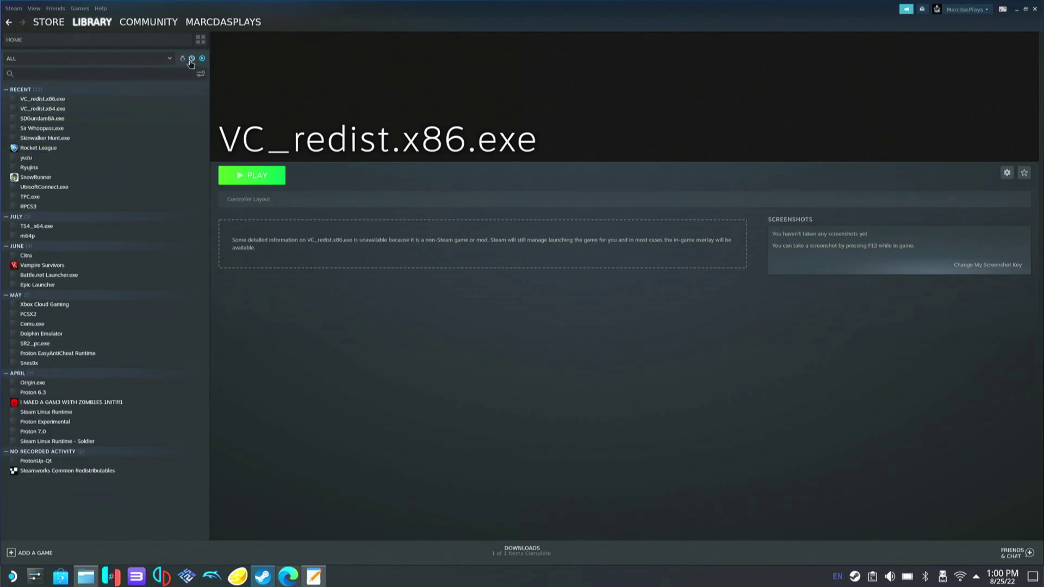
click(192, 58)
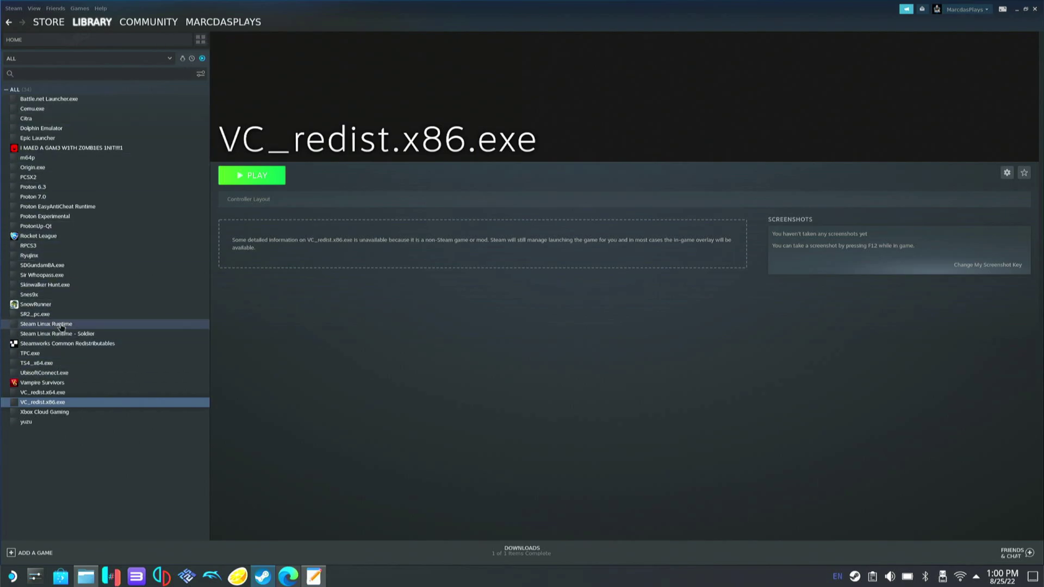
Open SDGundamBA.exe's properties, check its Proton Experimental setting, and select Launch Options beside Text.txt.
right_click(66, 266)
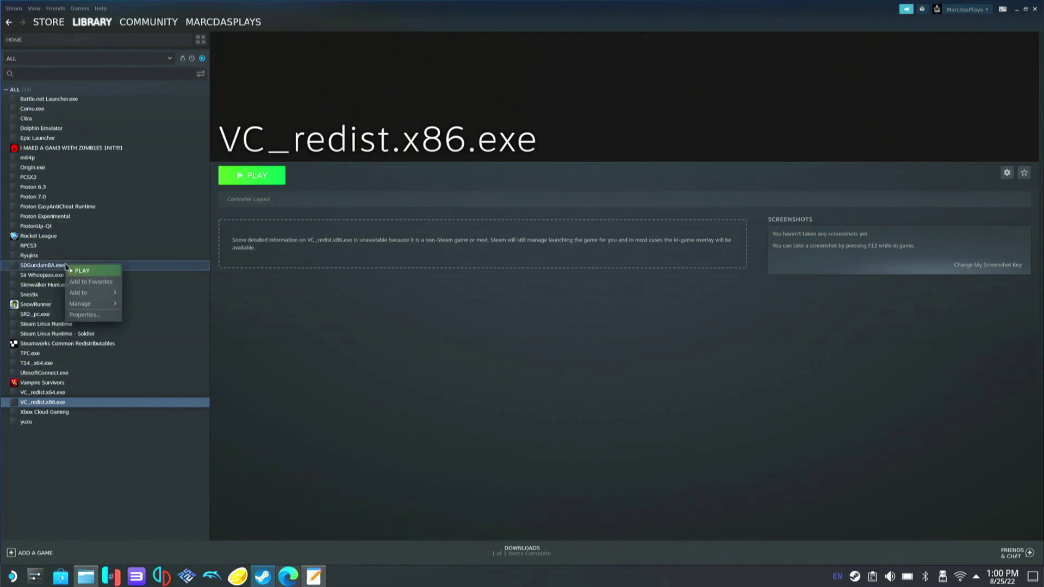
click(85, 315)
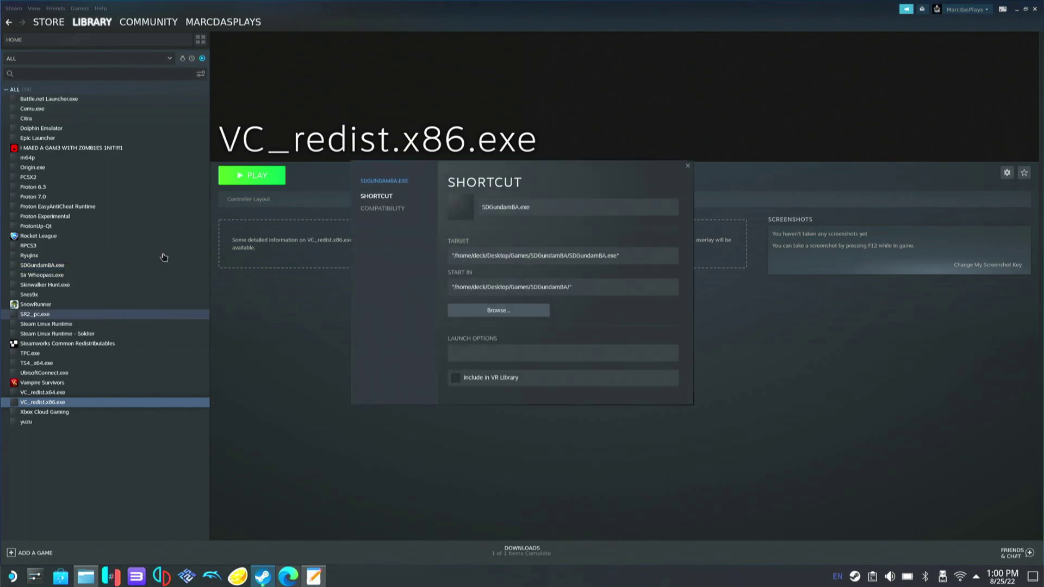
click(401, 209)
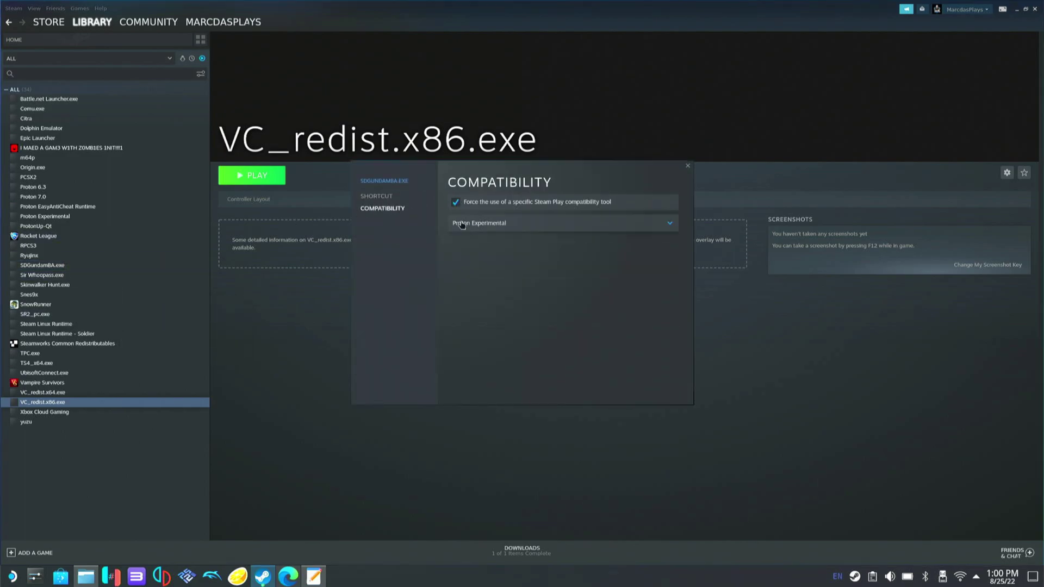
click(400, 198)
click(510, 354)
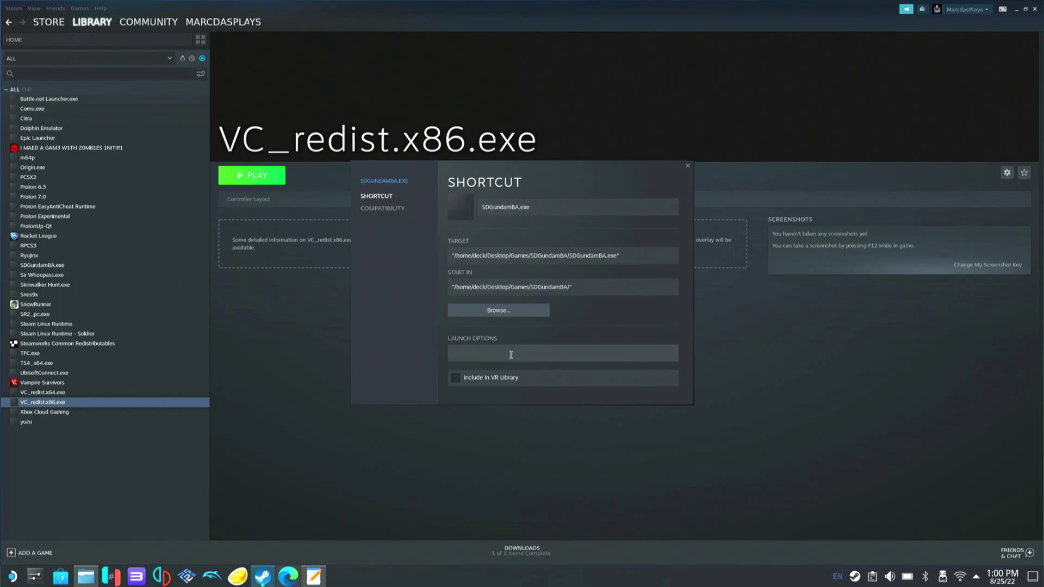
click(314, 576)
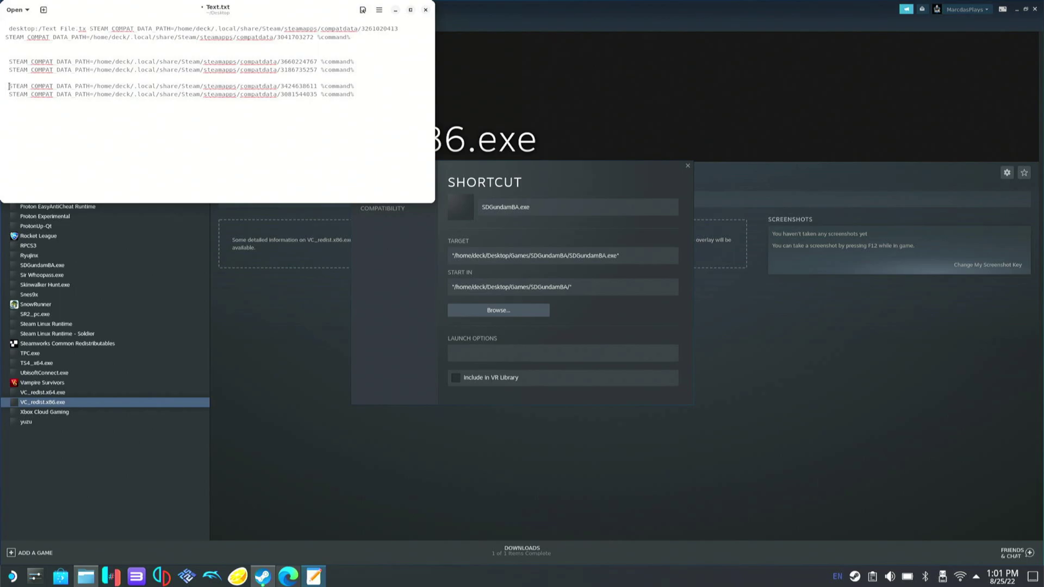
drag(9, 86, 354, 87)
right_click(348, 86)
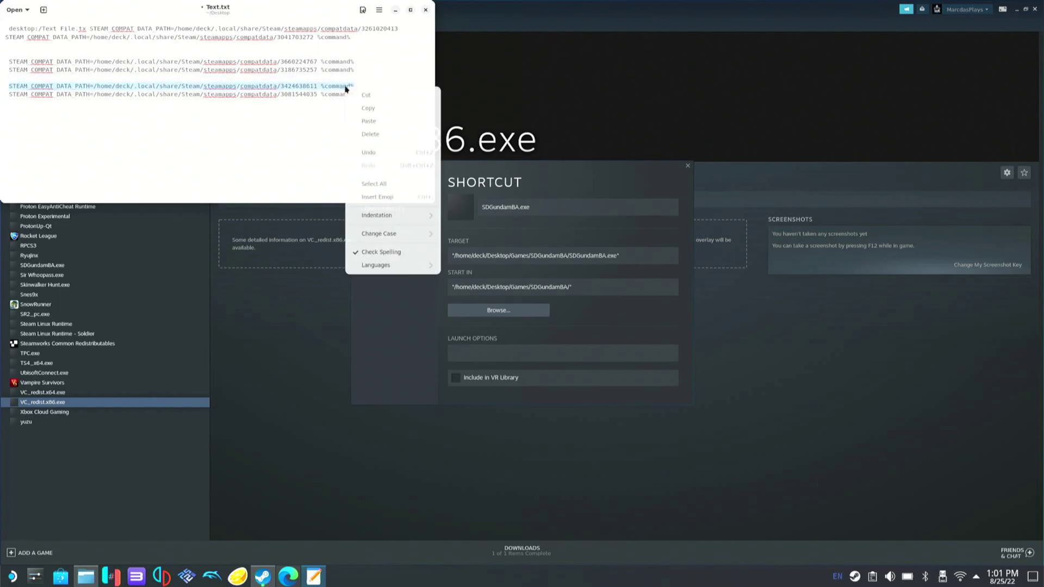
click(369, 110)
right_click(480, 359)
click(488, 363)
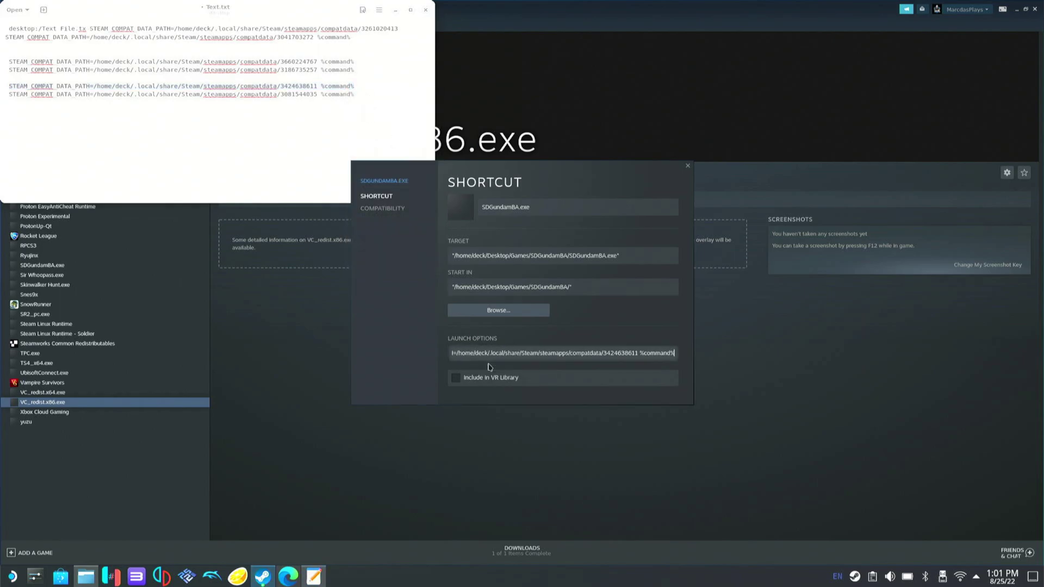
click(688, 166)
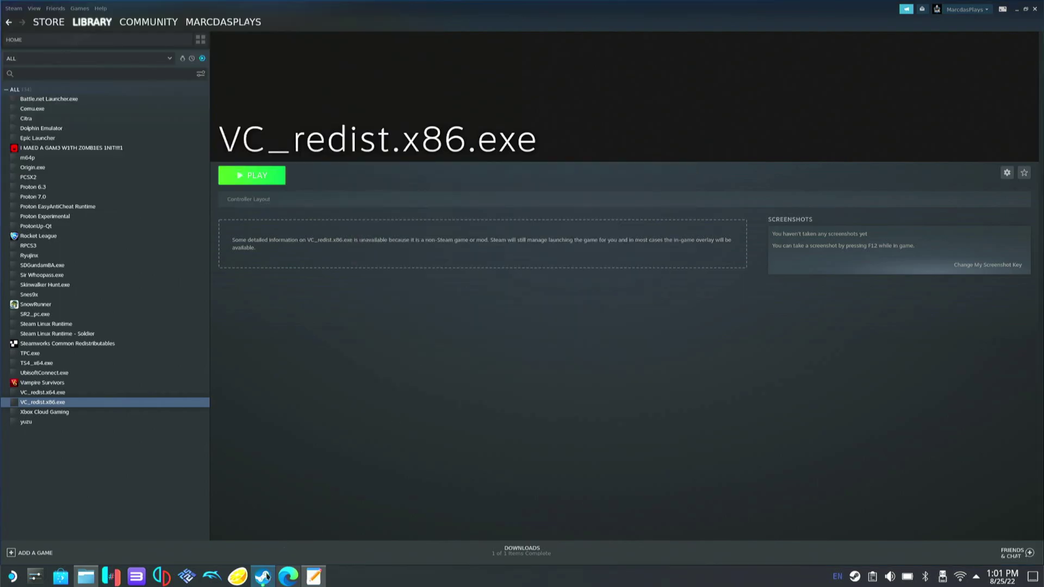
click(263, 577)
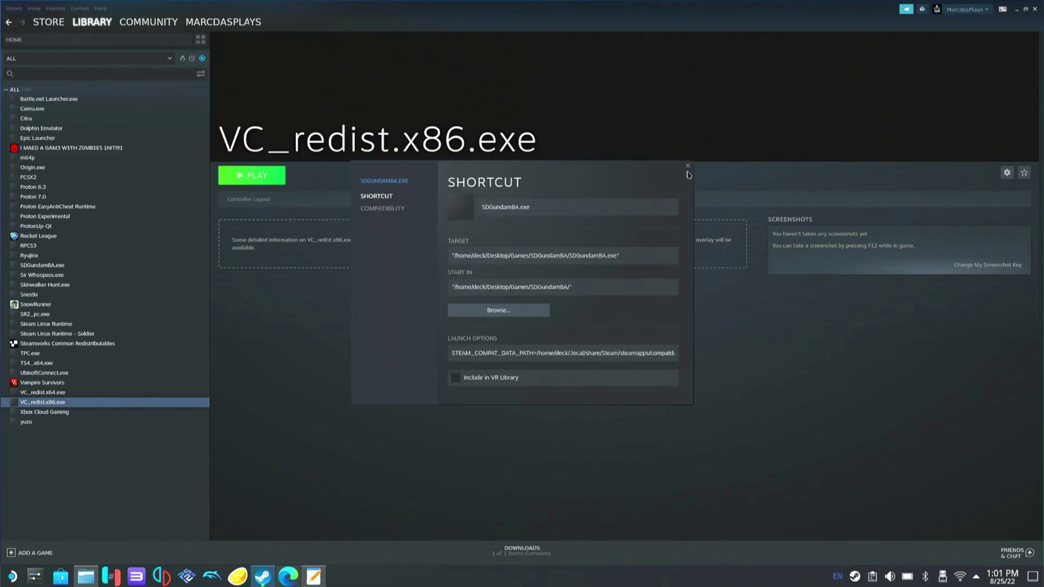